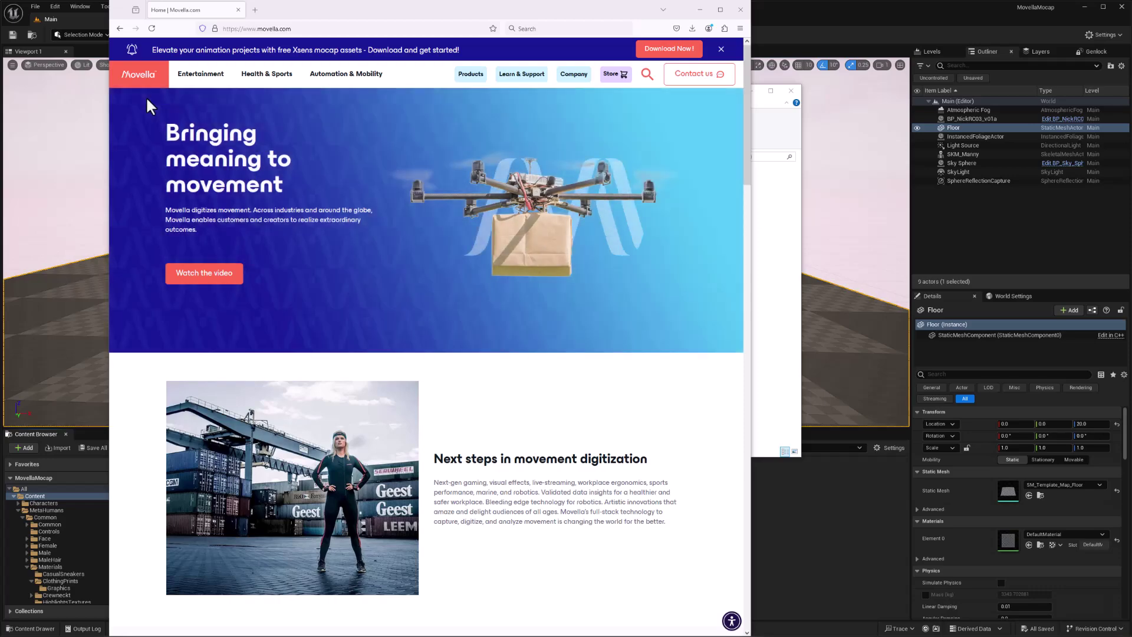
- Open Movella's free Xsens mocap assets page and bring up the download form for the 10 Dynamic sports animations pack
mouse_move(346, 74)
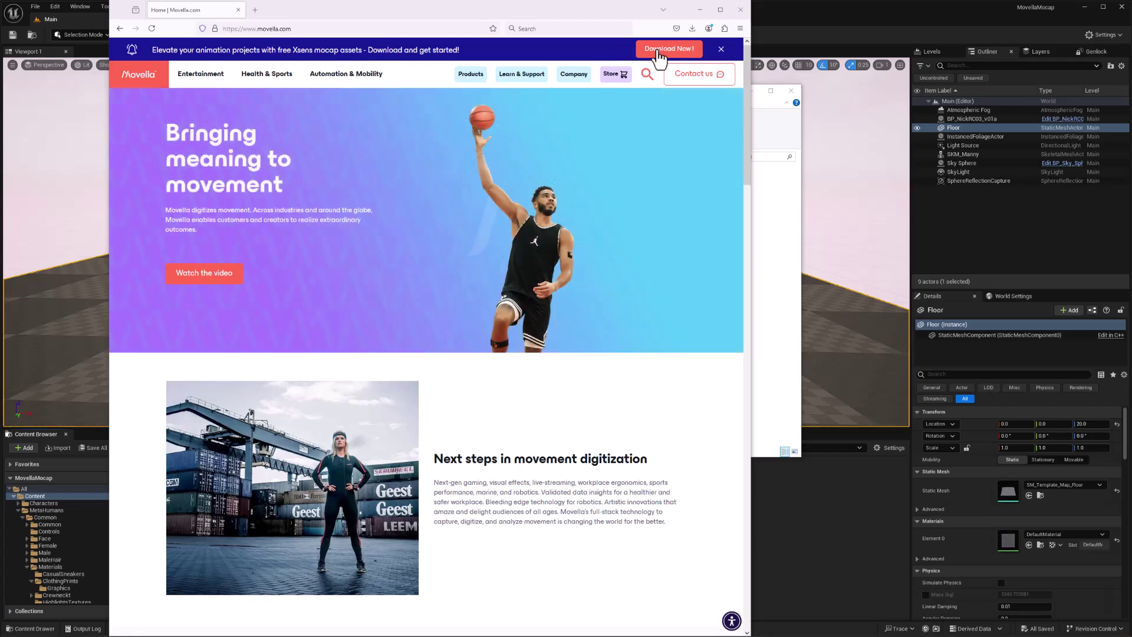
click(489, 375)
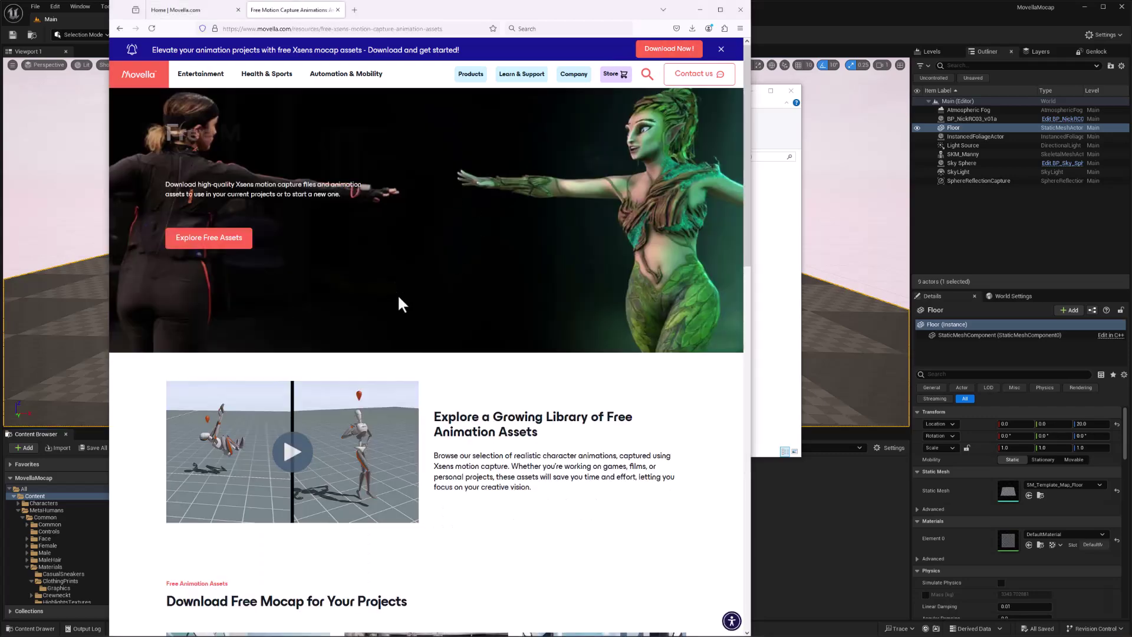
click(213, 249)
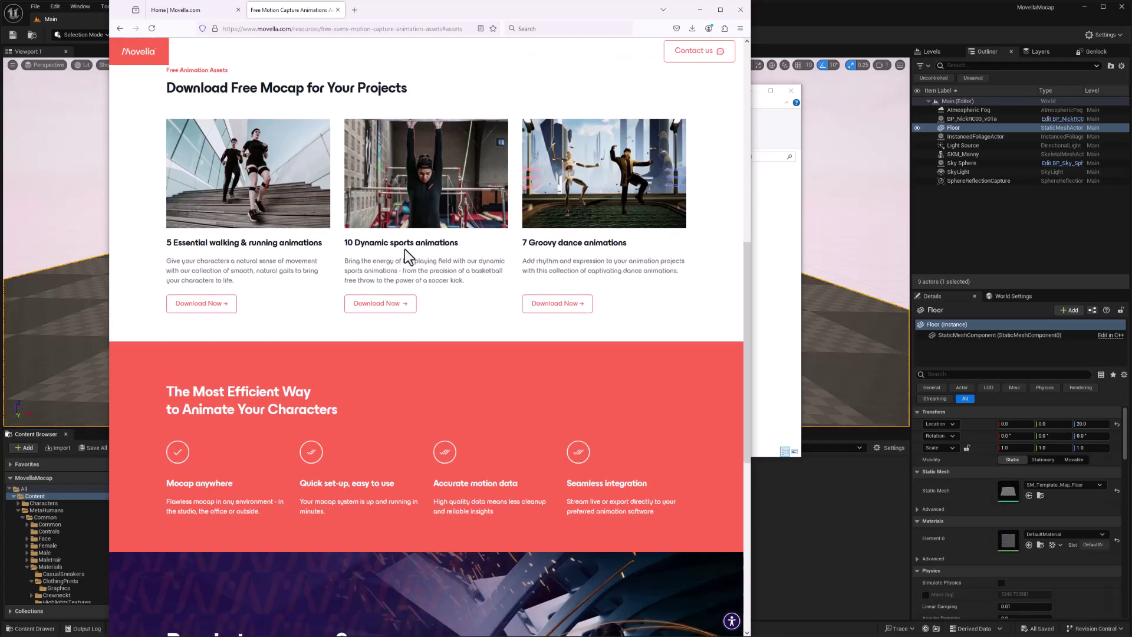
click(375, 303)
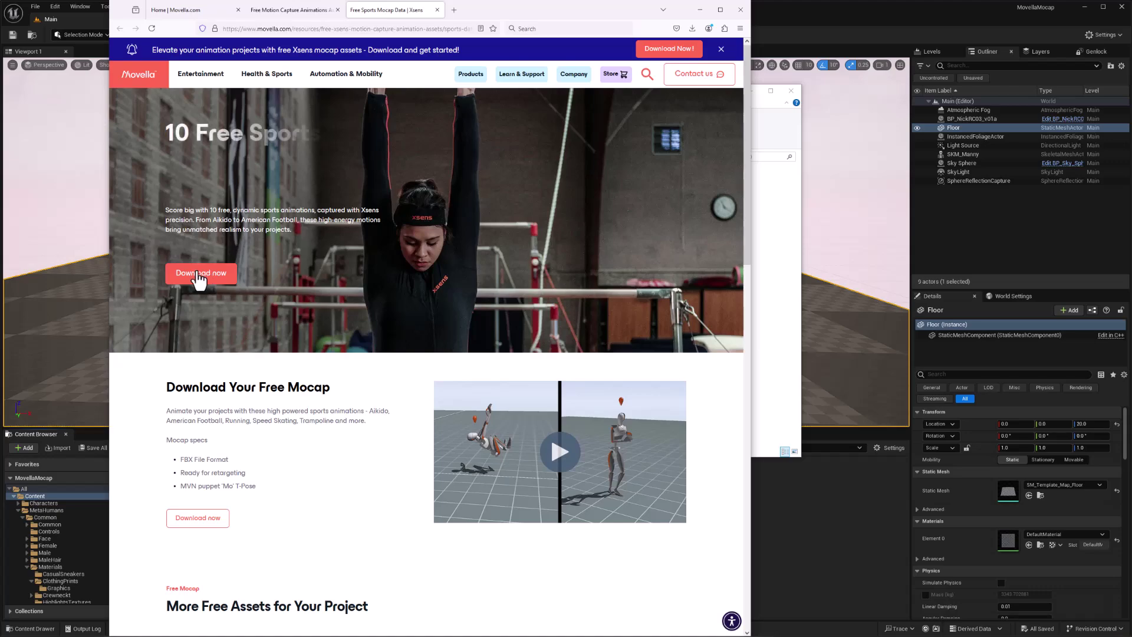
click(199, 275)
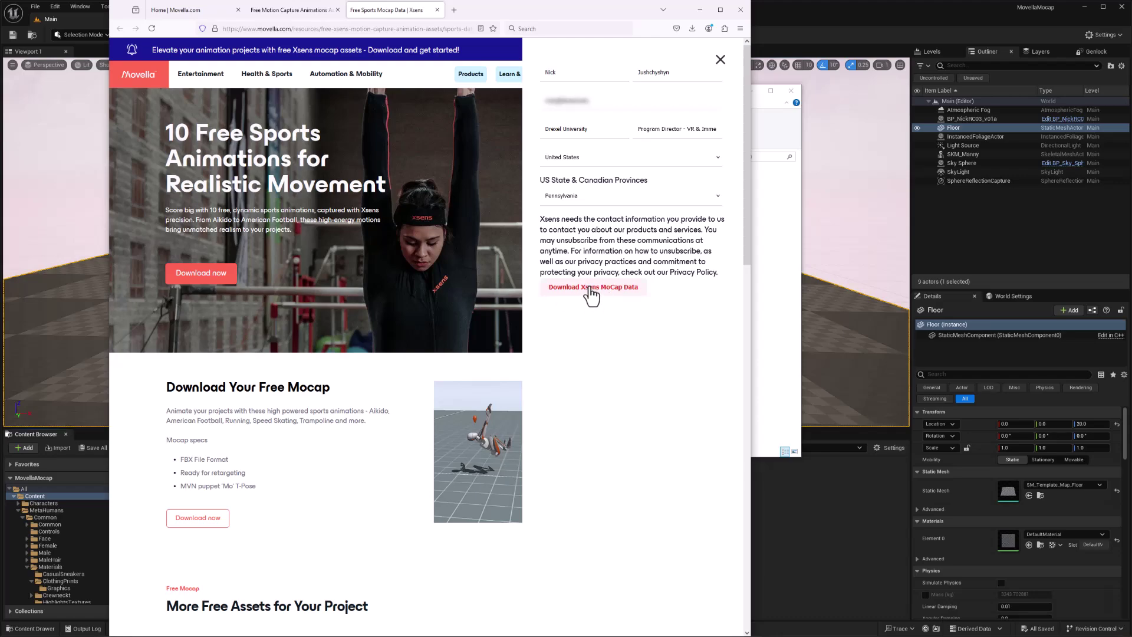
- Switch to Unreal Editor, create a folder named Movella under Content, and open it
click(765, 303)
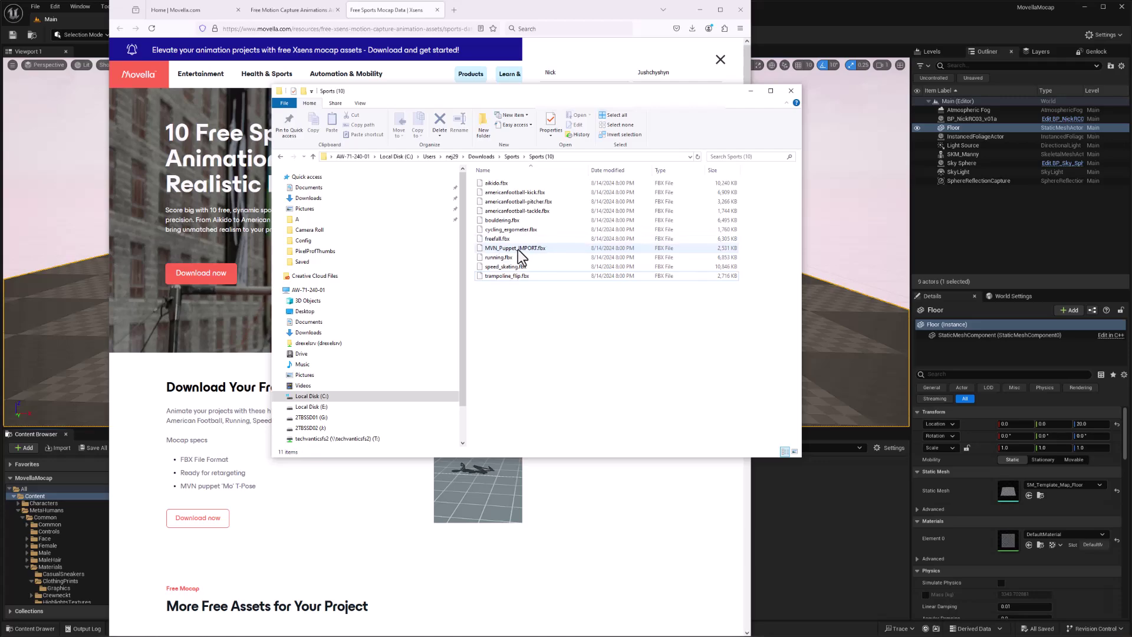
click(699, 10)
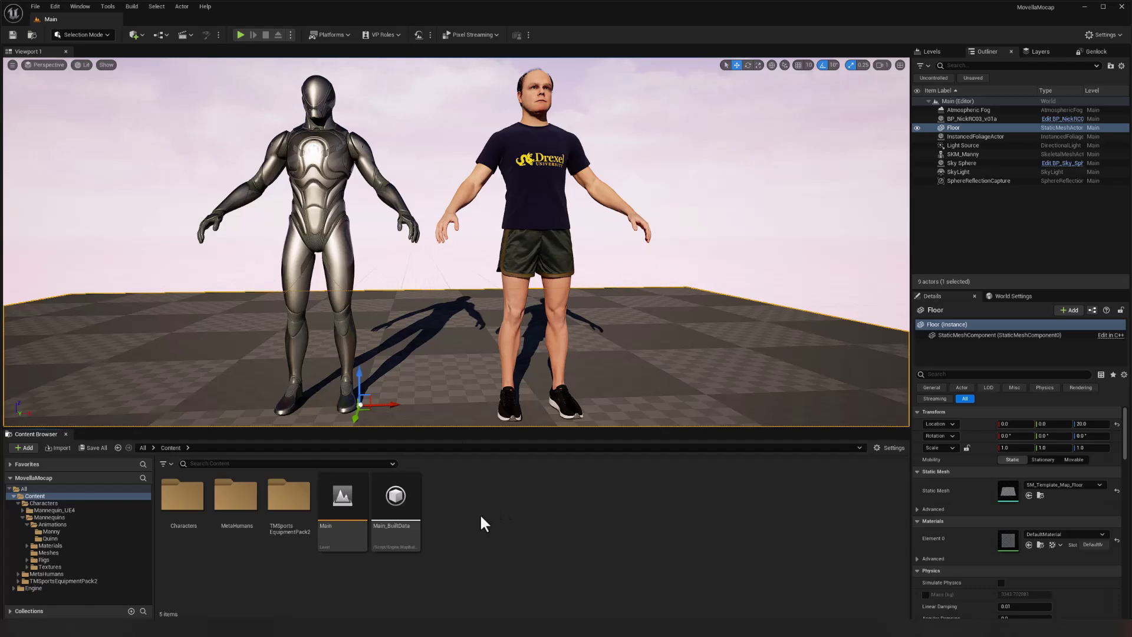
right_click(461, 526)
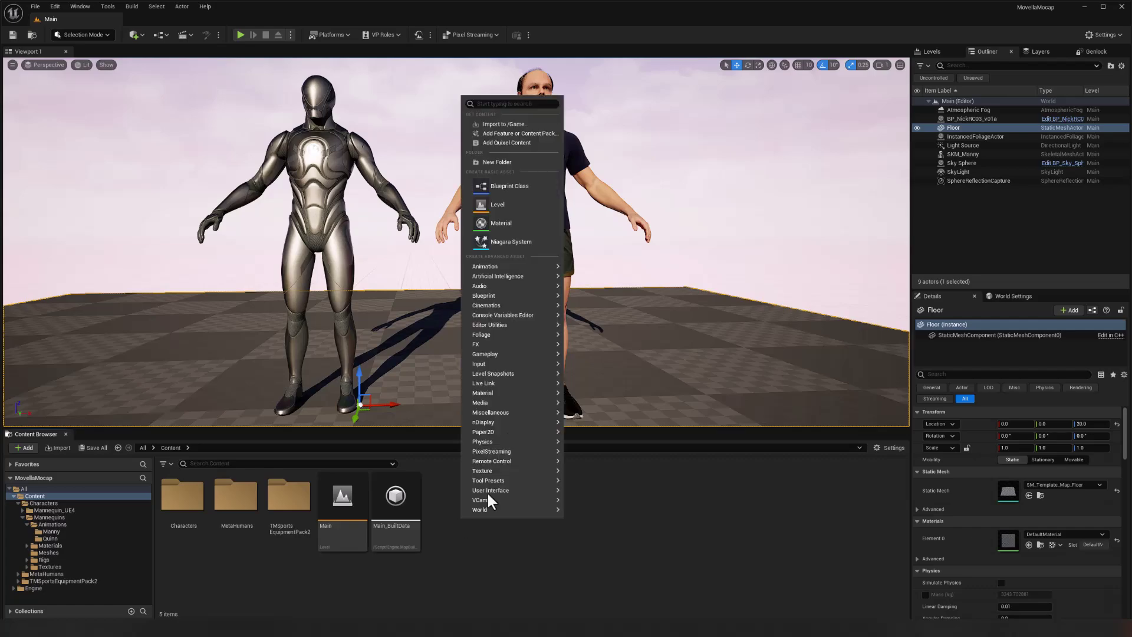
click(501, 163)
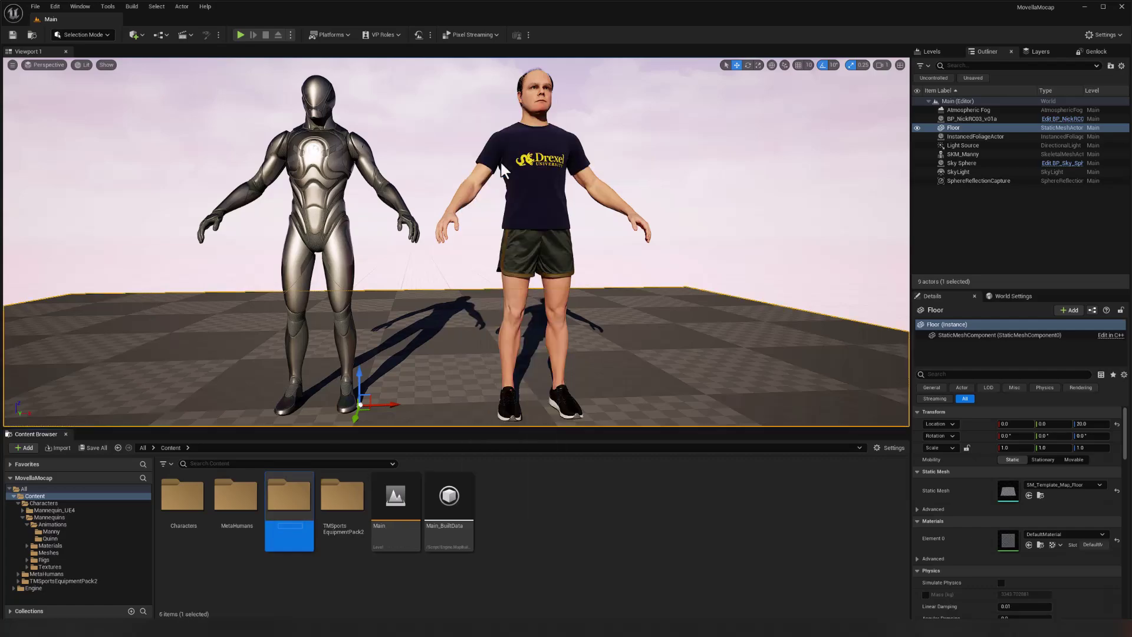
text(Movella)
key(Return)
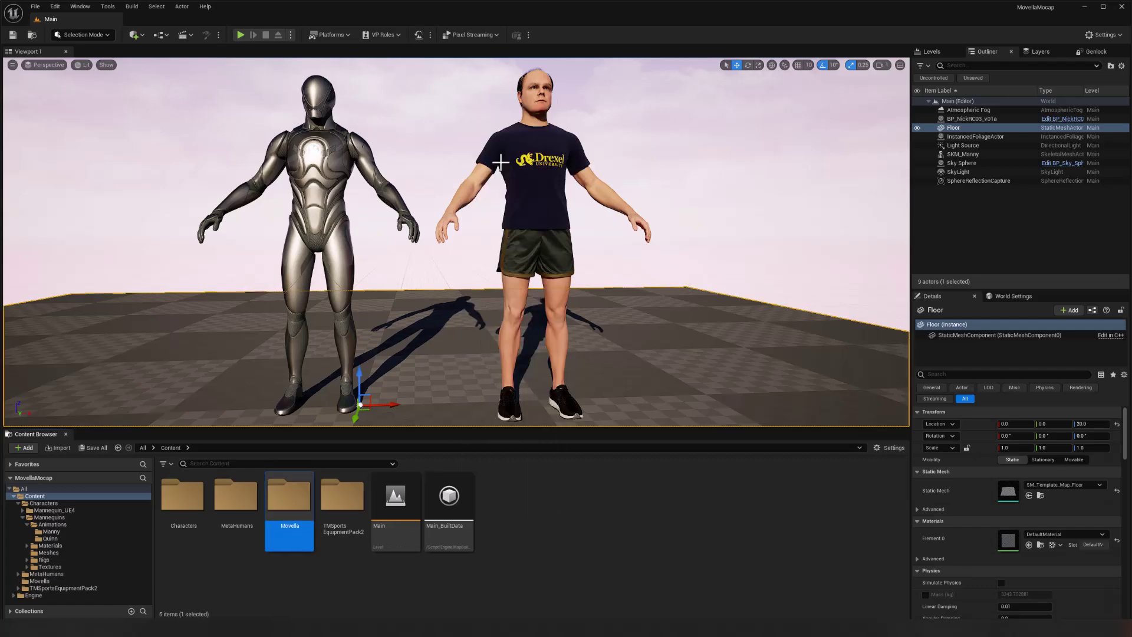
double_click(290, 505)
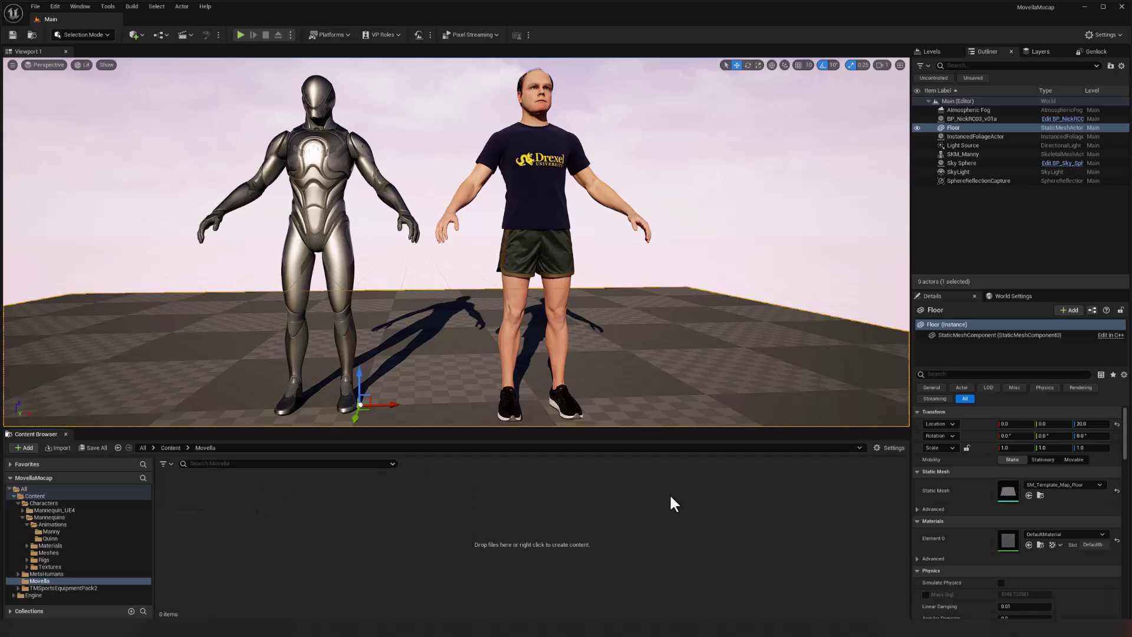
- Import MVN_Puppet_IMPORT.fbx from the Sports (10) folder into the Movella folder as a skeletal mesh with the default options
key(alt+Tab)
click(836, 243)
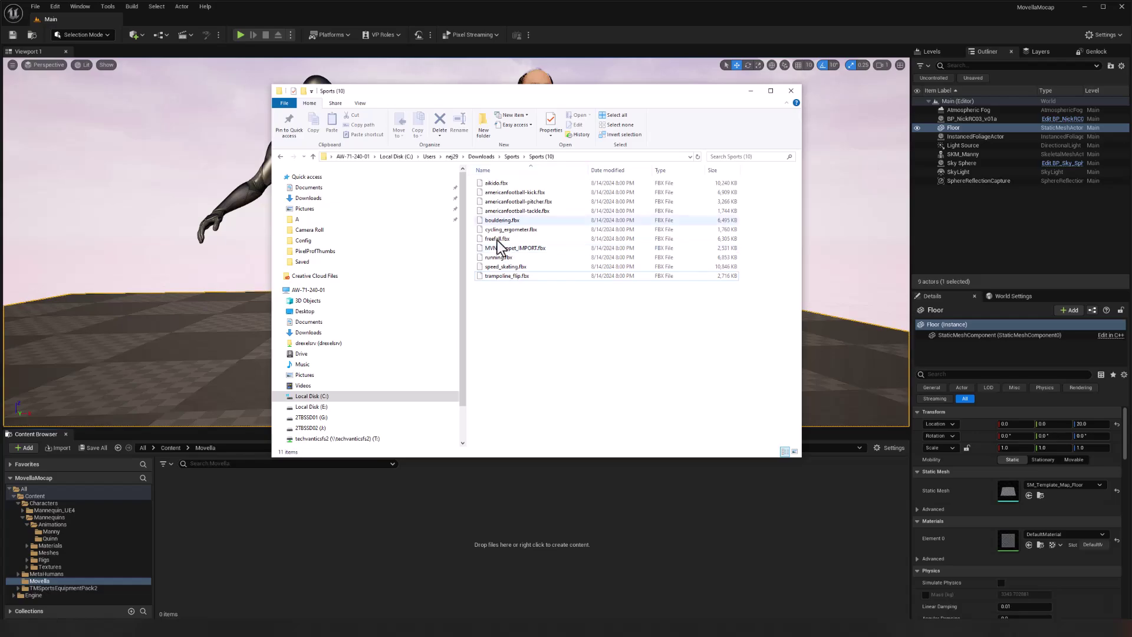
click(495, 247)
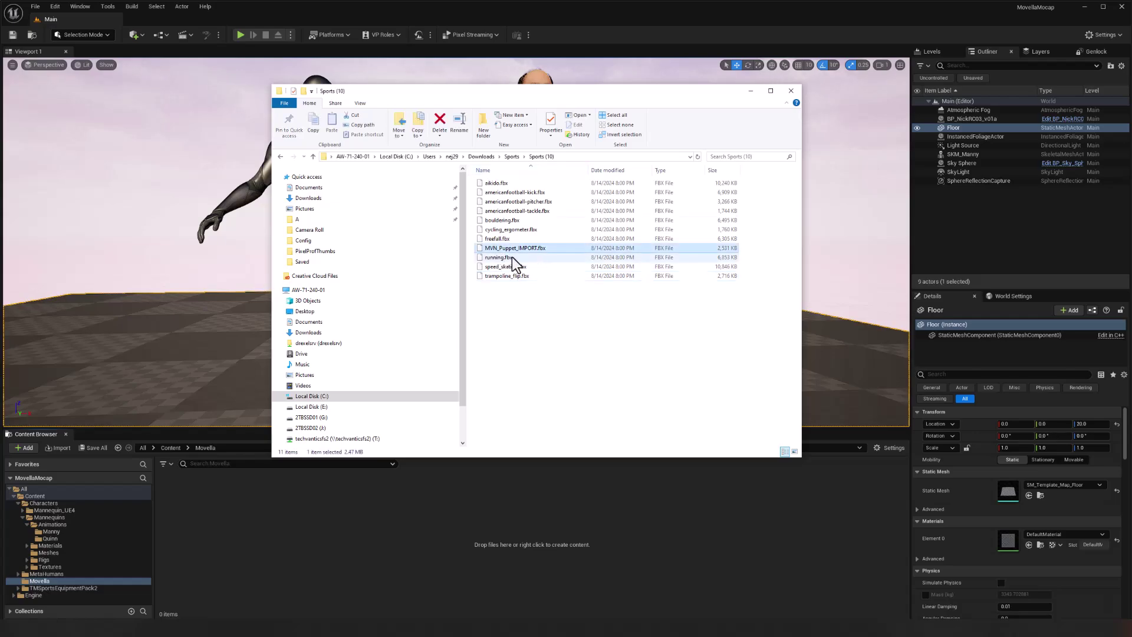
drag(487, 248, 331, 553)
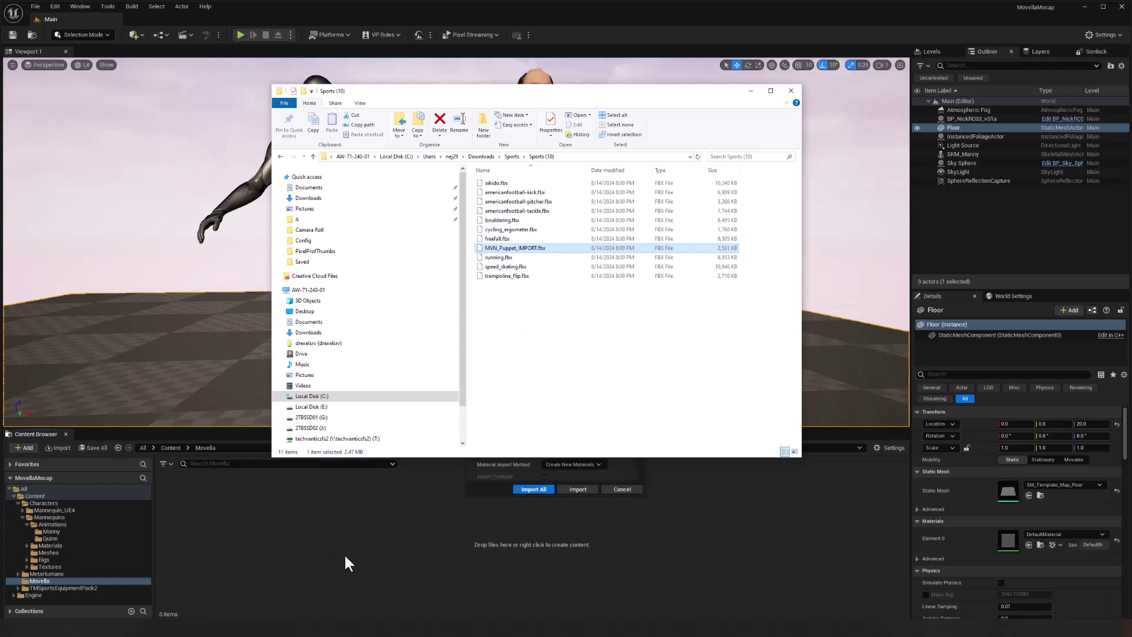
click(485, 495)
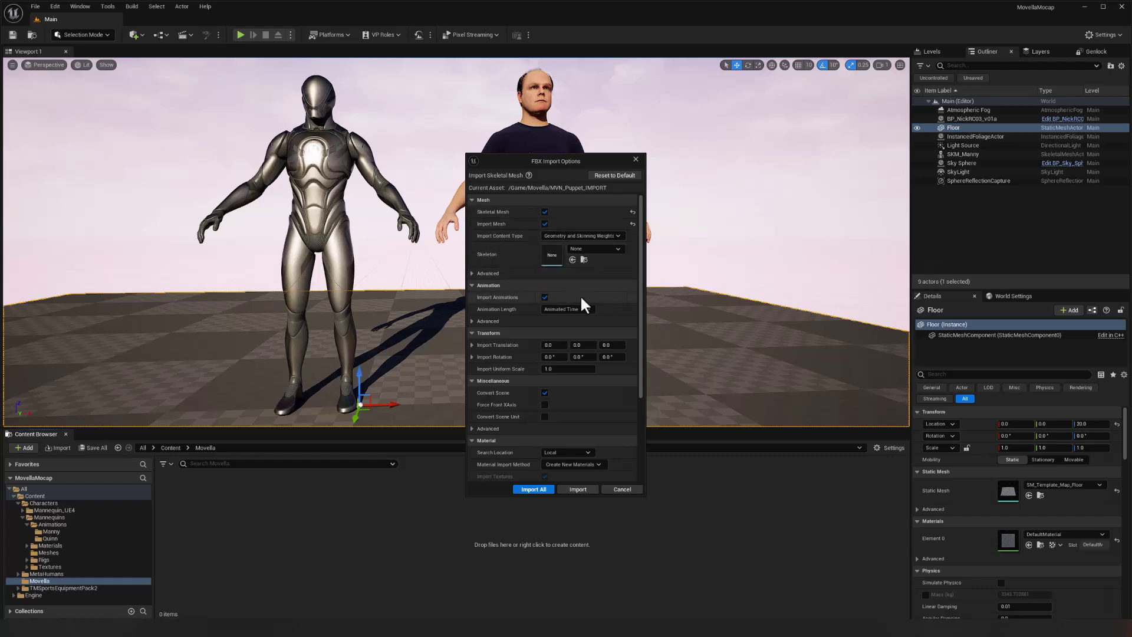
click(579, 489)
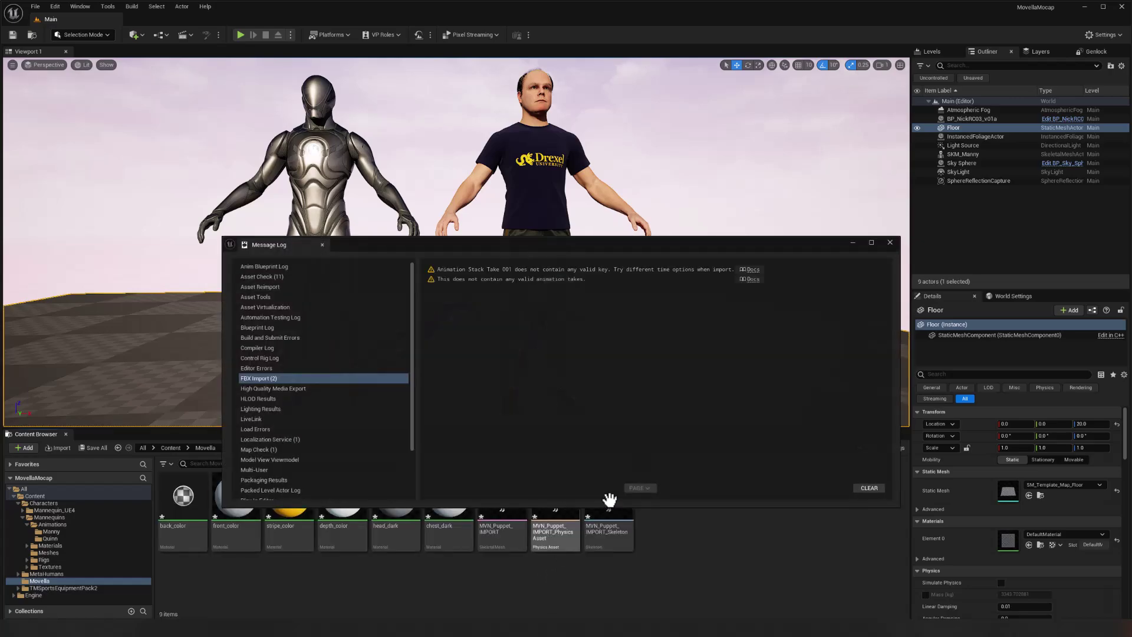
- Clear the FBX Import messages and close the Message Log
click(866, 488)
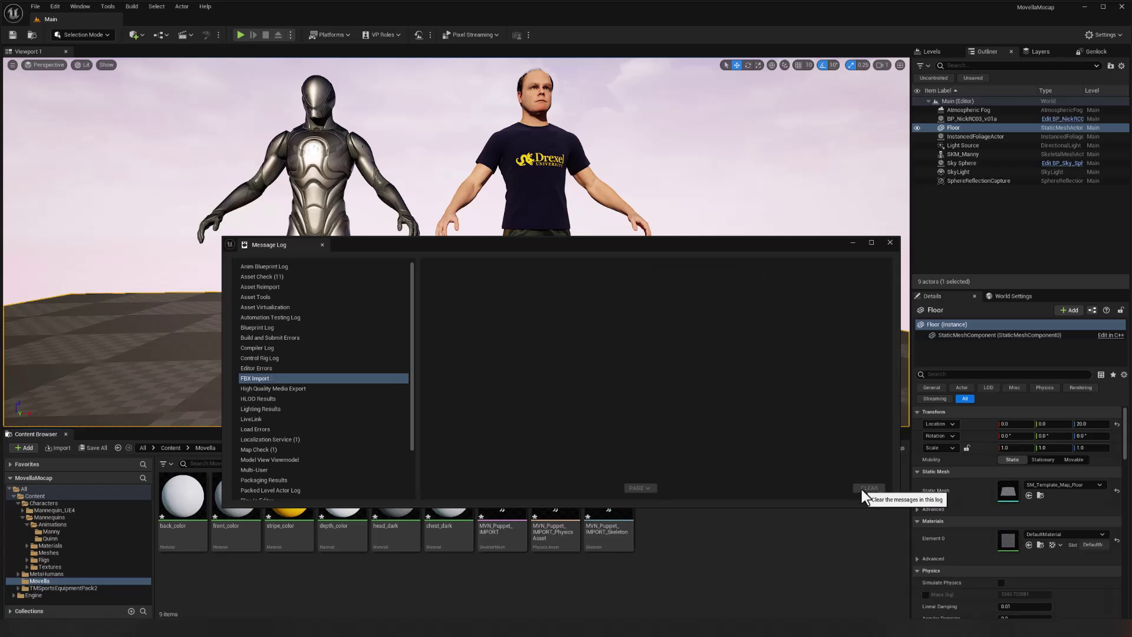
click(890, 243)
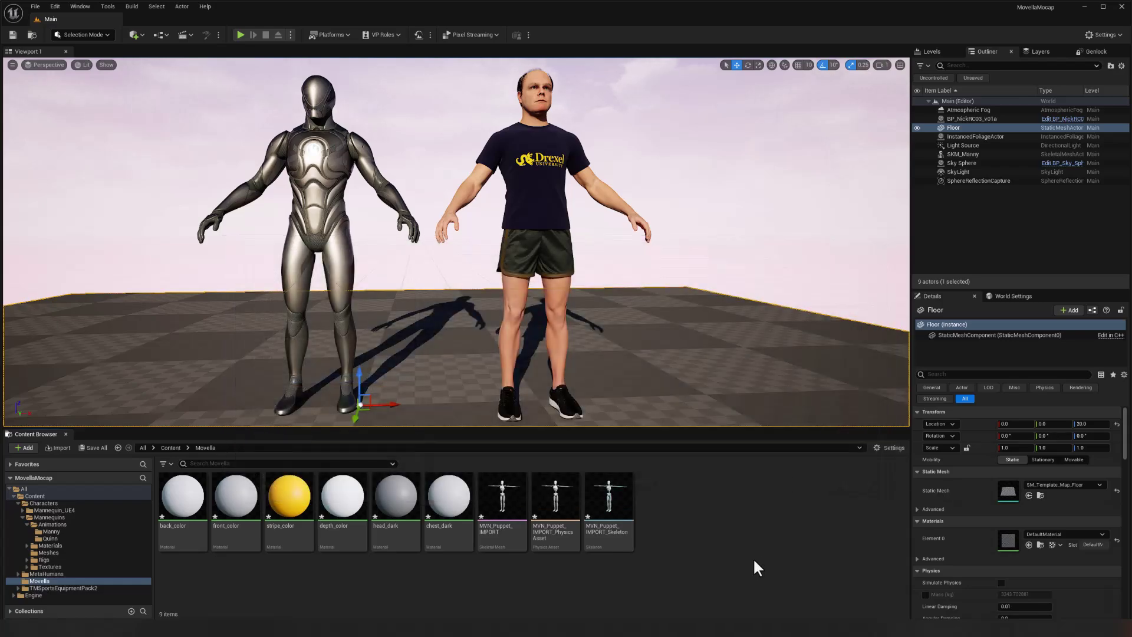
key(s)
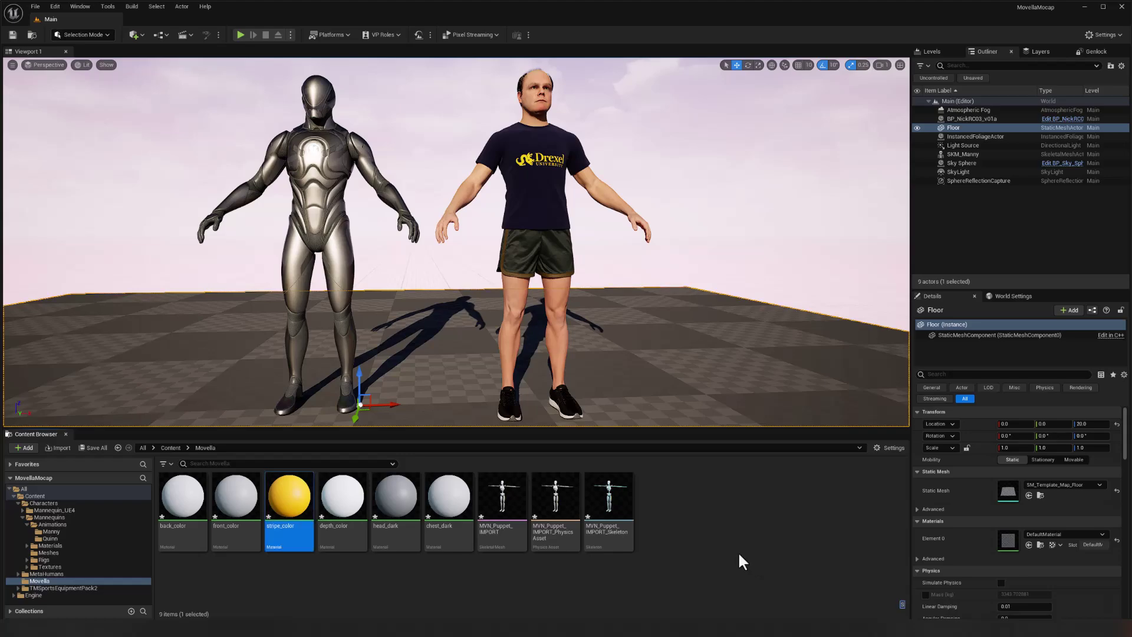
click(502, 562)
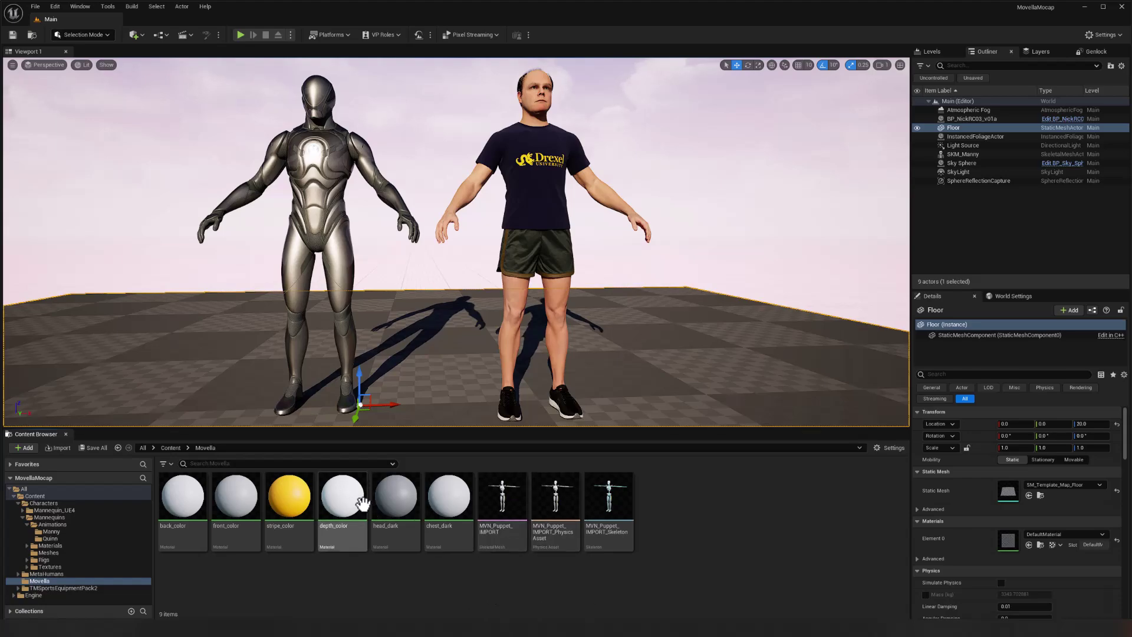
- Select every FBX file in the Sports (10) folder except MVN_Puppet_IMPORT.fbx and bring them into the Movella folder for import
key(alt+Tab)
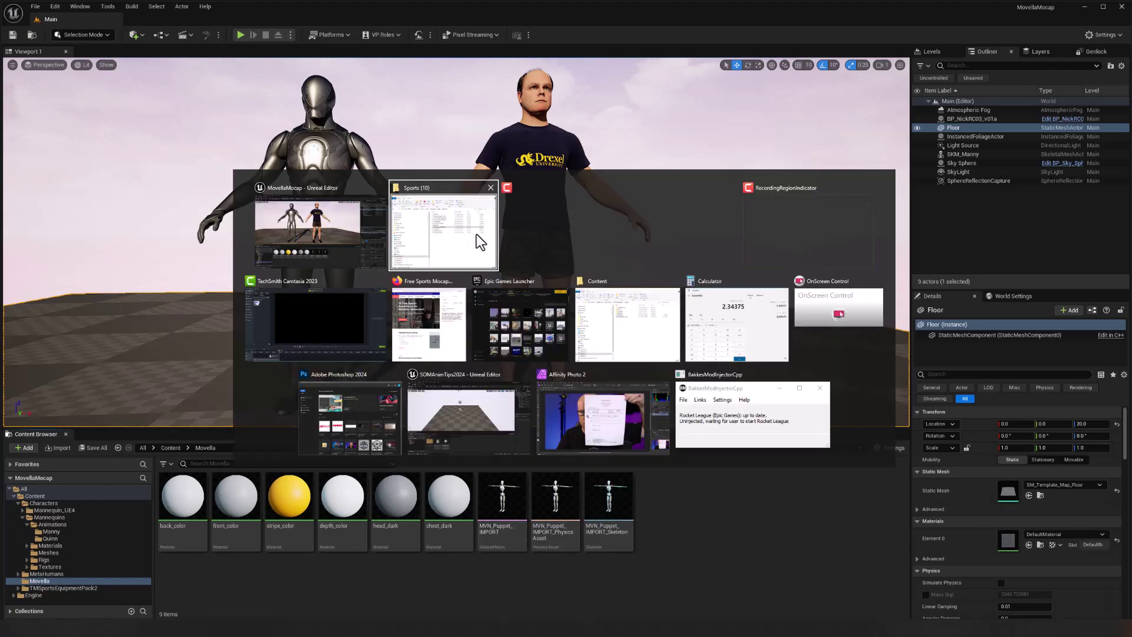
click(476, 235)
key(ctrl+a)
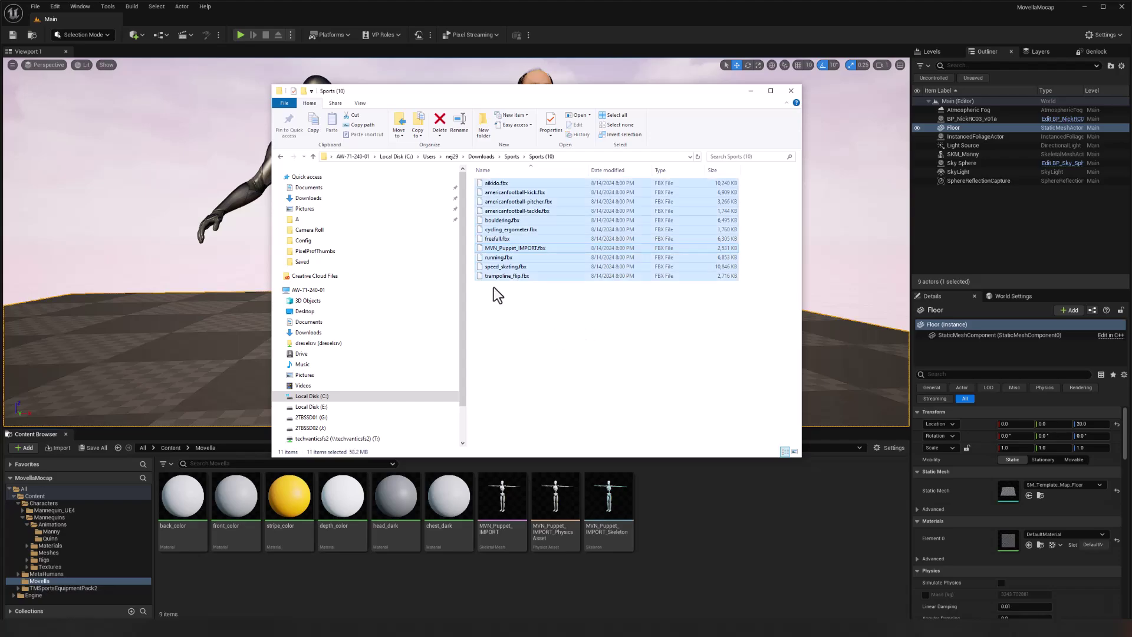
ctrl+click(480, 248)
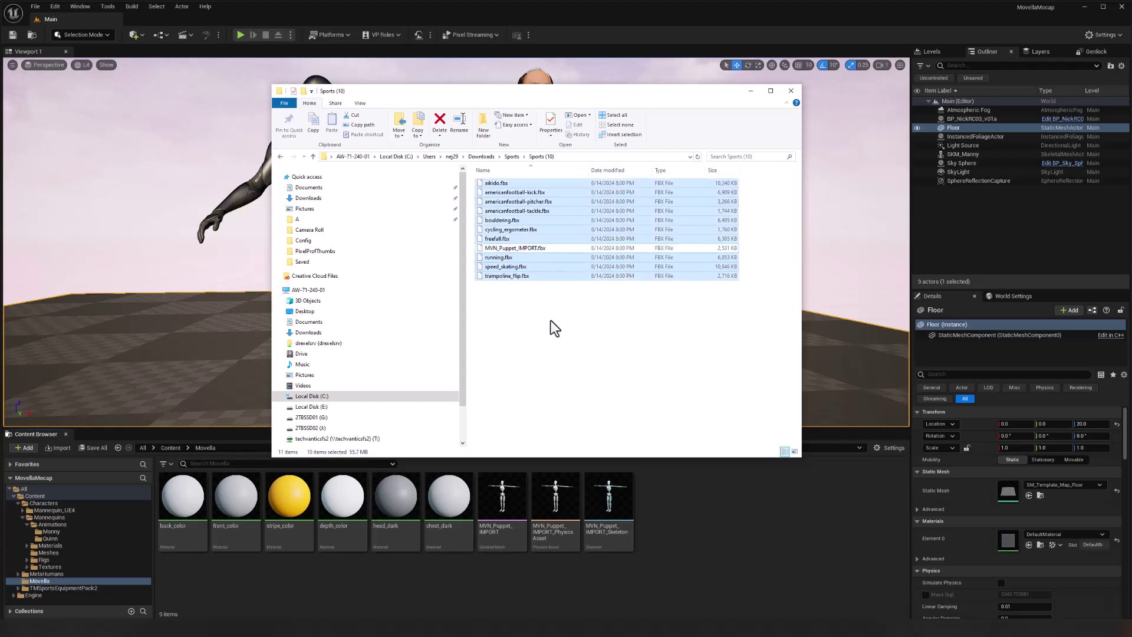
drag(519, 276, 685, 507)
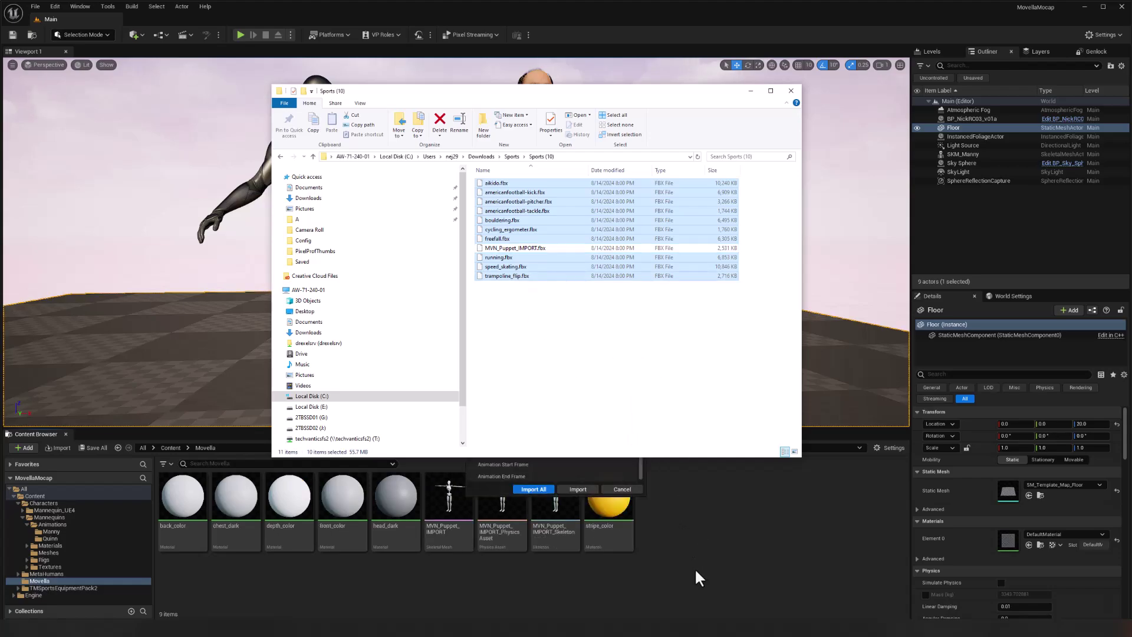
- Import all the sports animations with Animation Length set to Animated Time, and close the Message Log
click(501, 493)
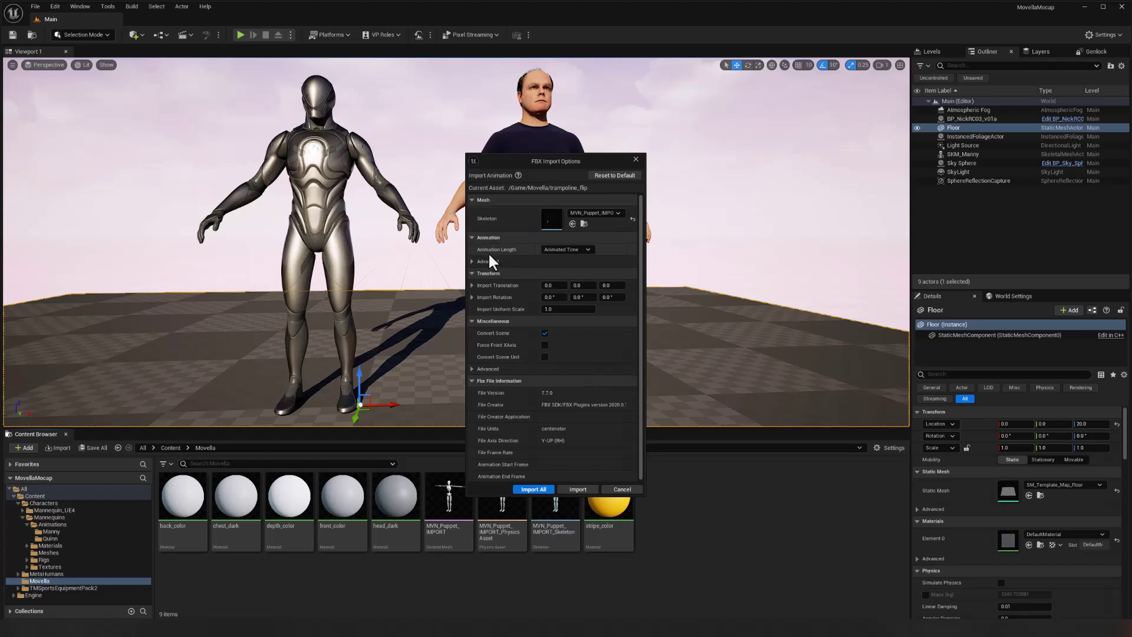
click(561, 249)
click(559, 267)
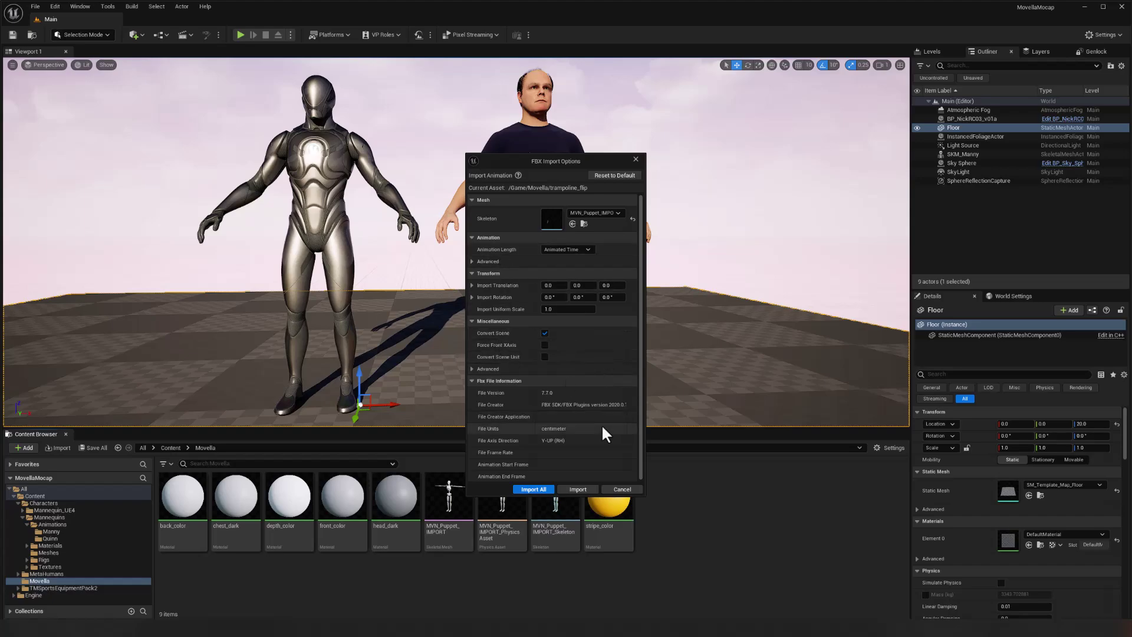
click(522, 489)
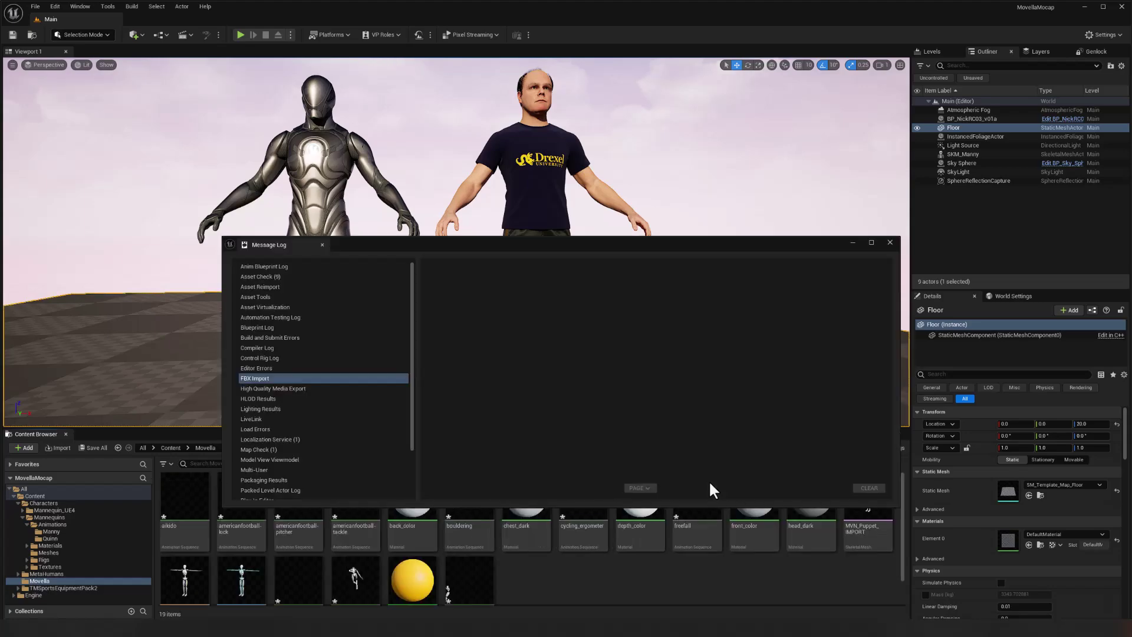
click(889, 242)
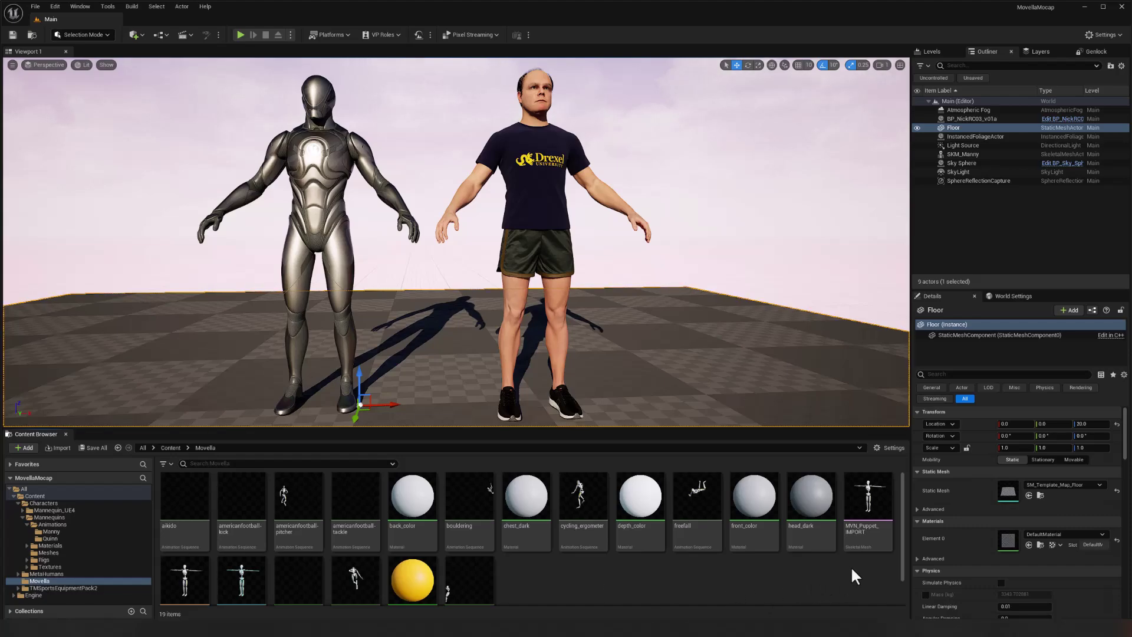
- Create an IK Rig from the MVN_Puppet_IMPORT skeletal mesh
mouse_move(853, 501)
right_click(852, 497)
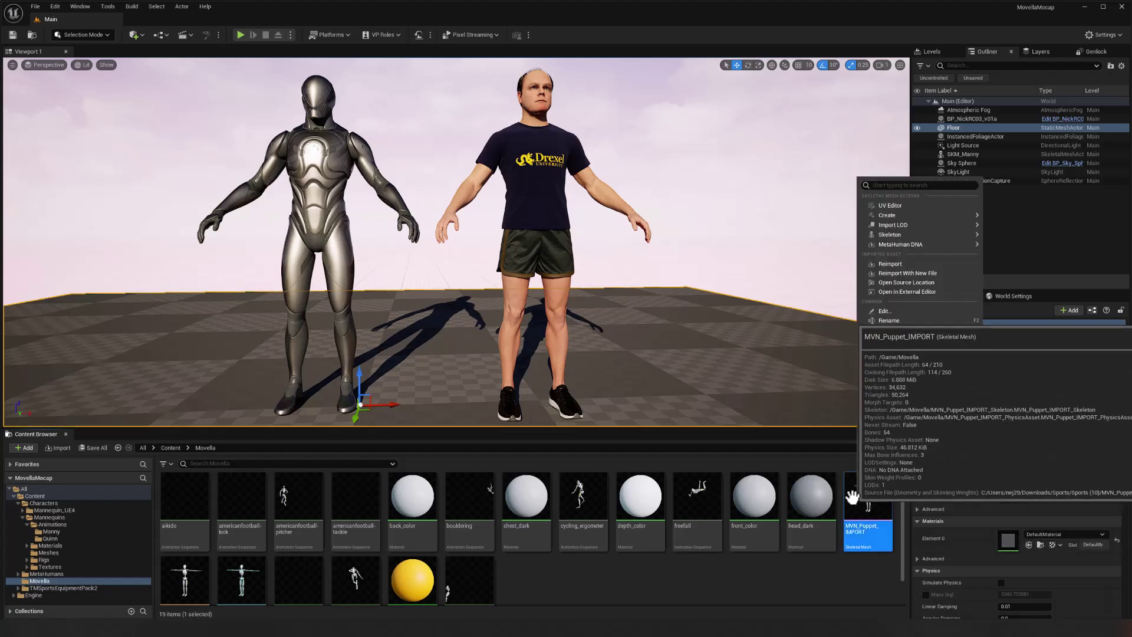
mouse_move(885, 216)
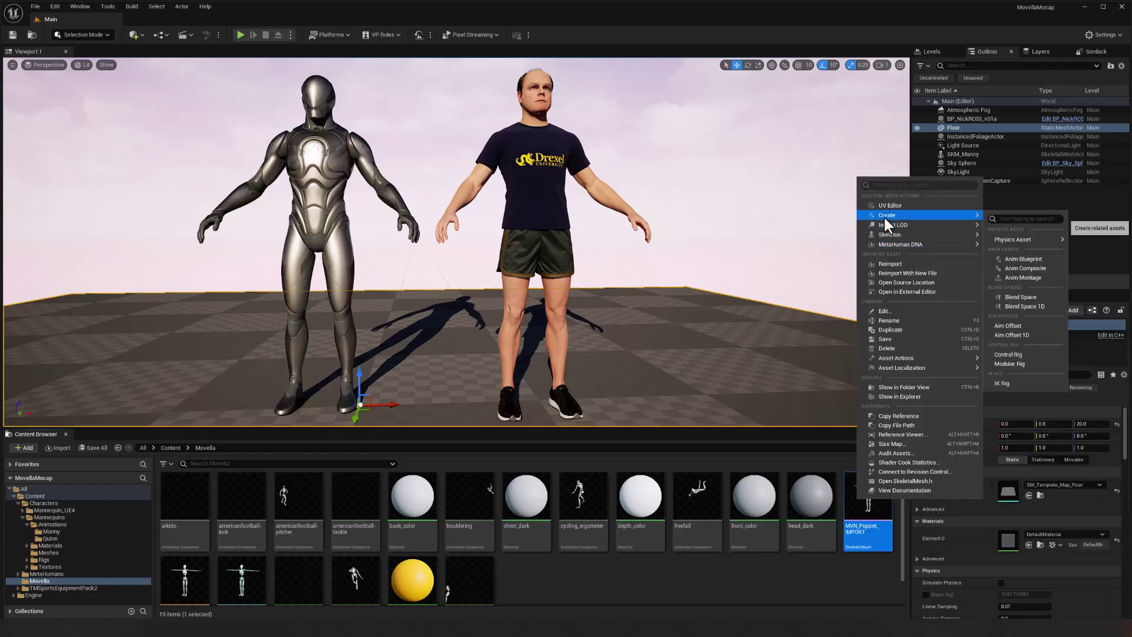
click(1005, 383)
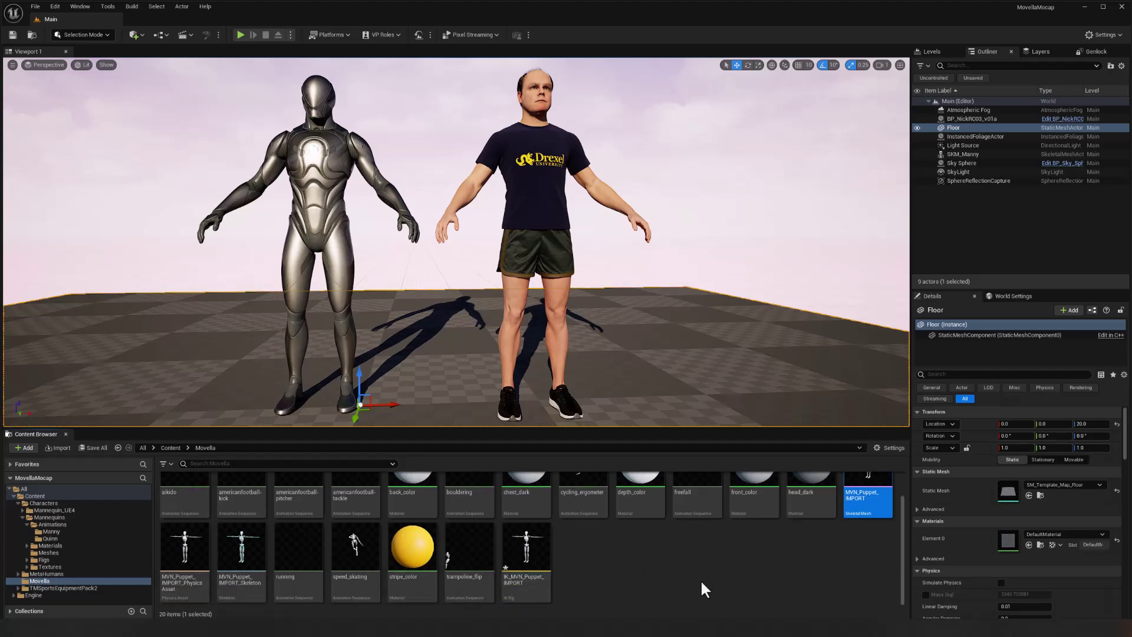
- Open the puppet's IK Rig, auto-create its retarget chains, and save the asset
click(527, 551)
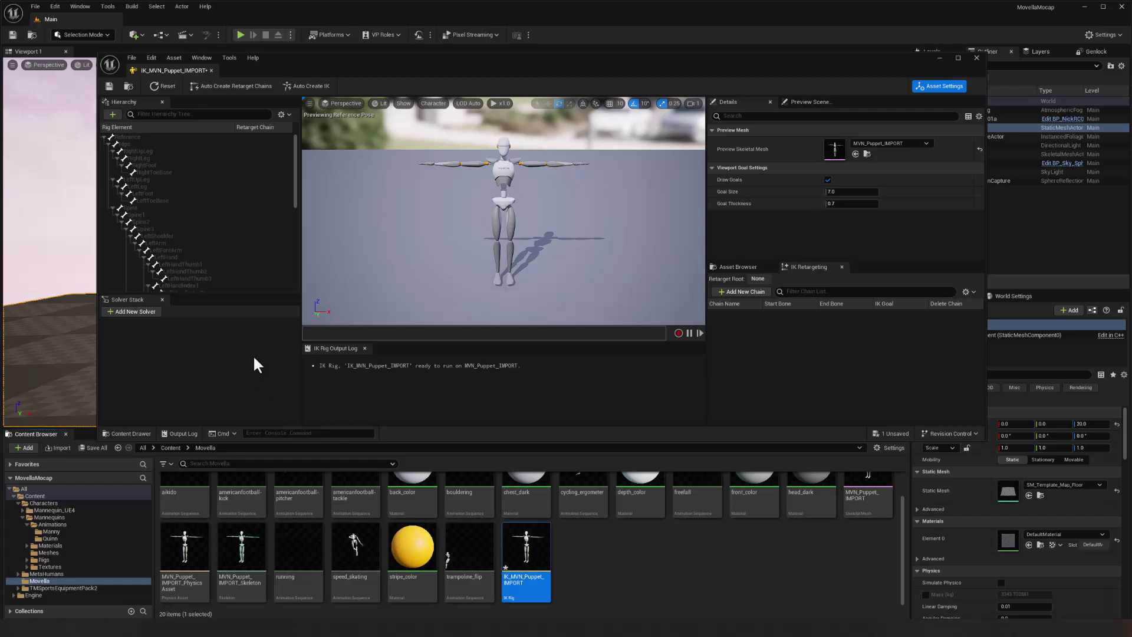
click(226, 87)
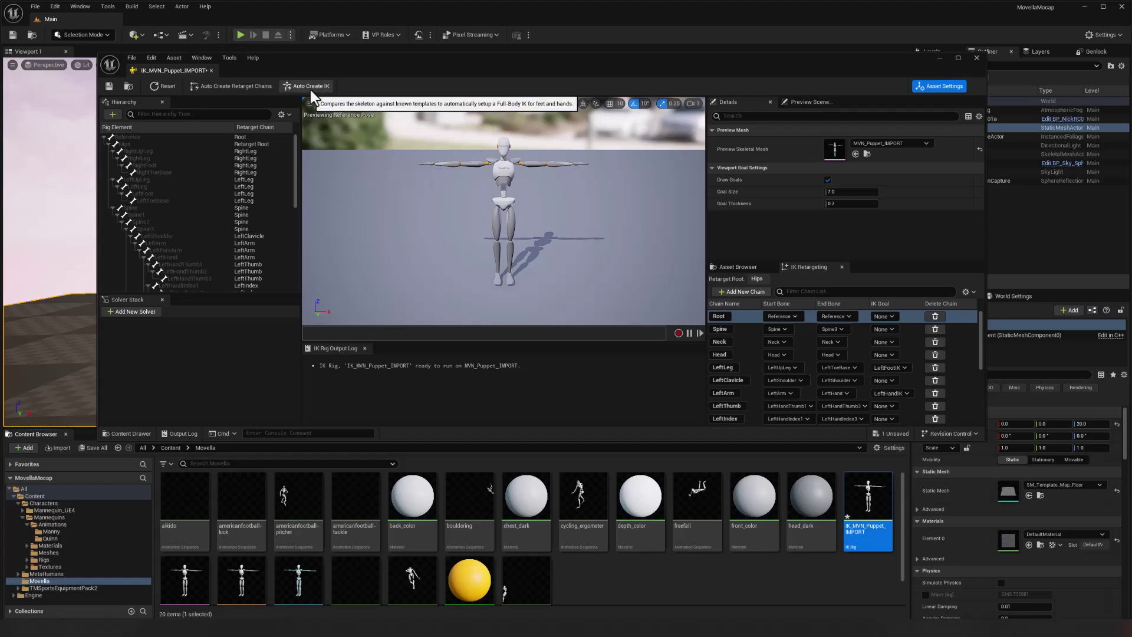
click(109, 86)
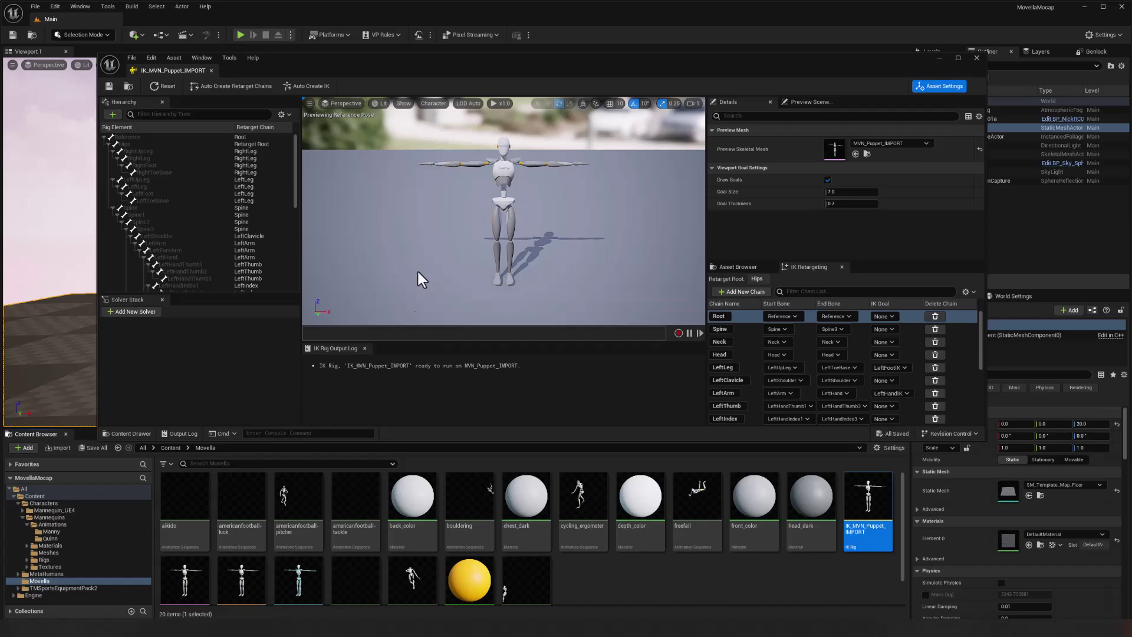
- Create an IK Retargeter from the IK_MVN_Puppet_IMPORT rig and open it
right_click(866, 501)
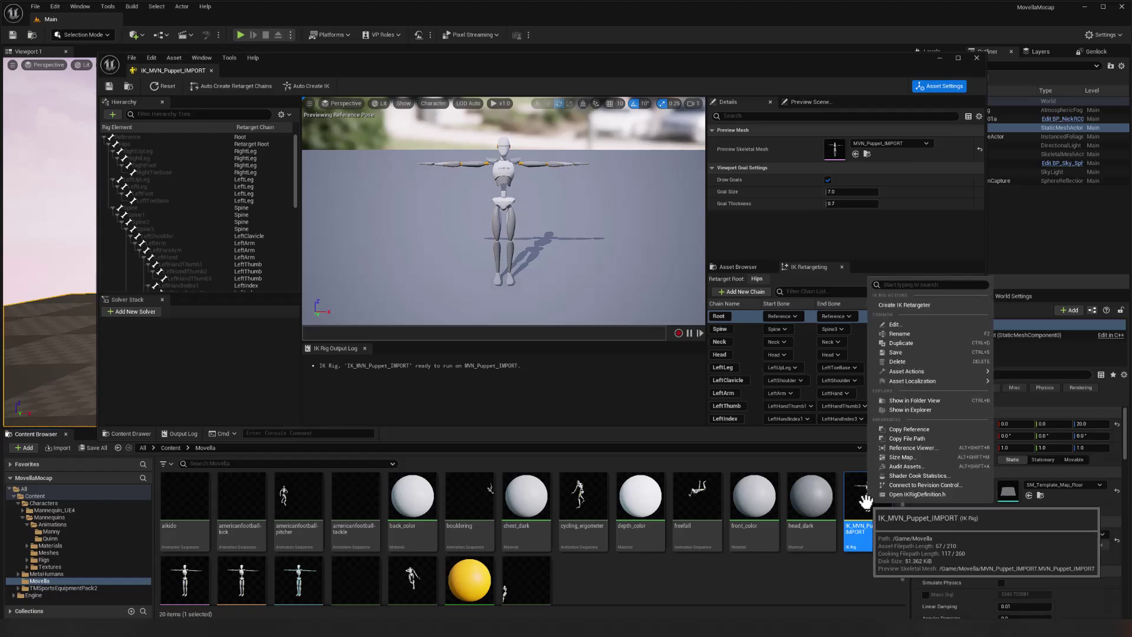
click(887, 302)
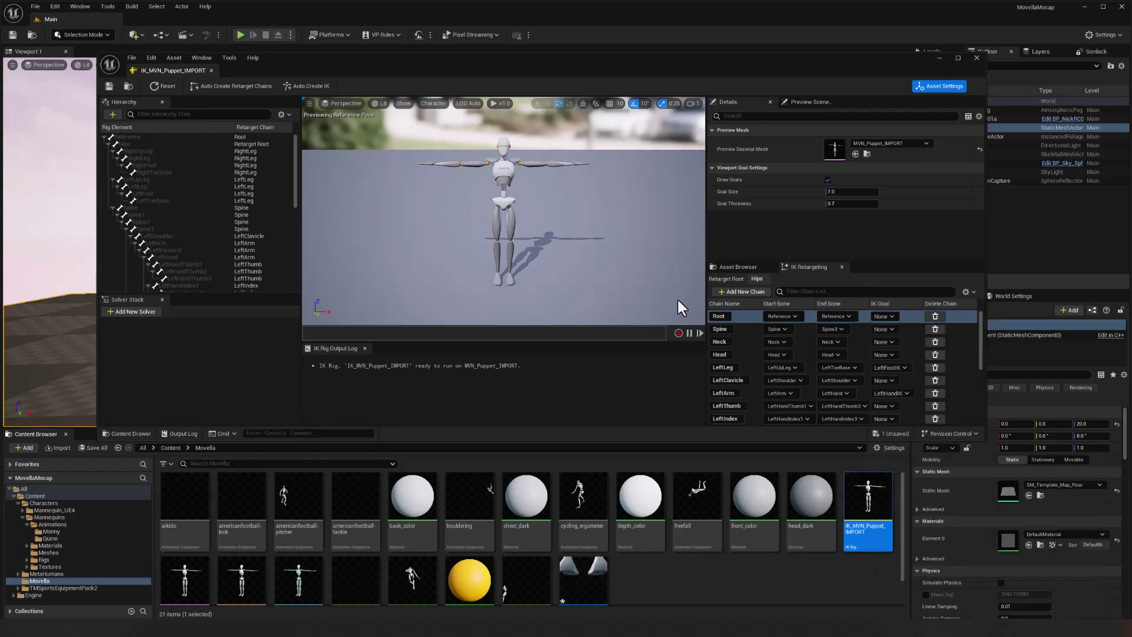
scroll(658, 567, down, 1)
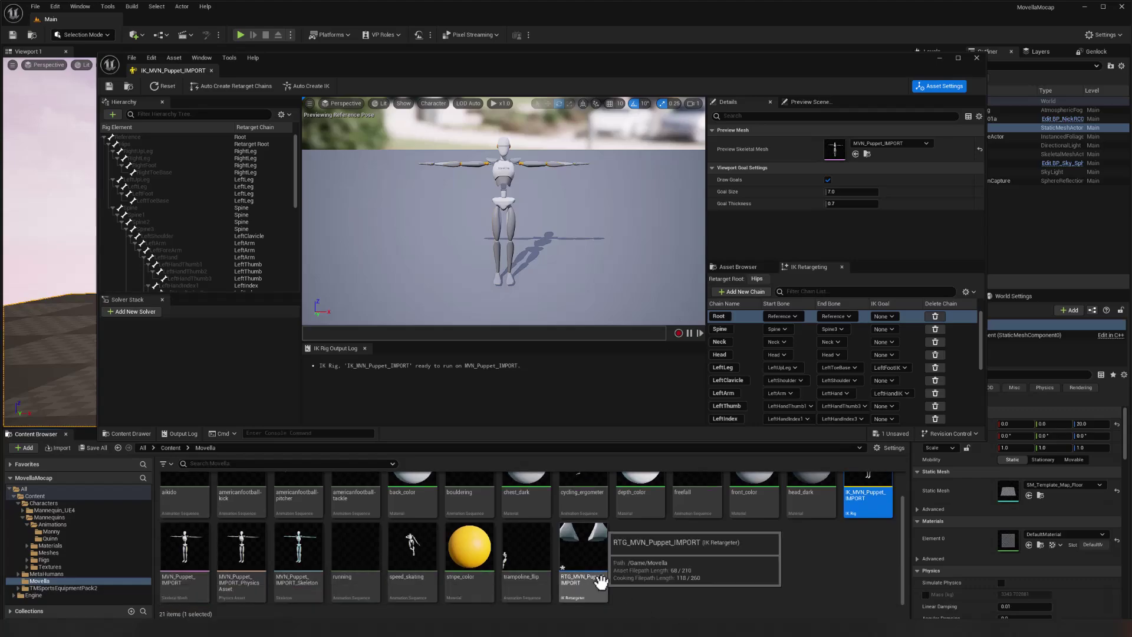
double_click(587, 550)
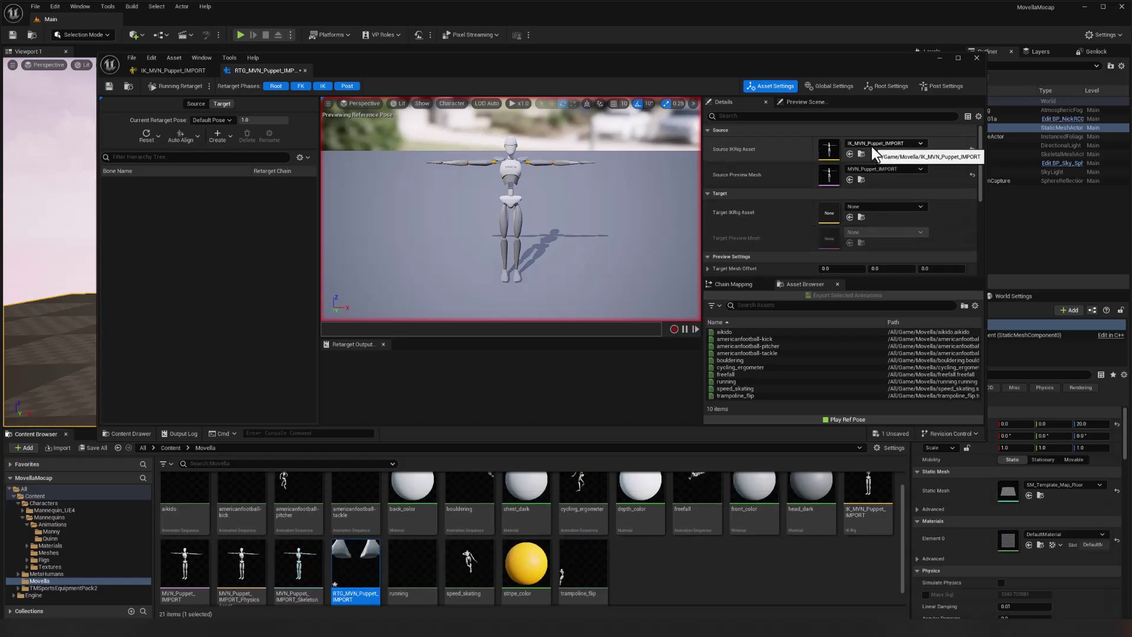
- Set the target IK Rig to IK_Mannequin, then align all bones of its retarget pose and resume running the retargeter
click(859, 206)
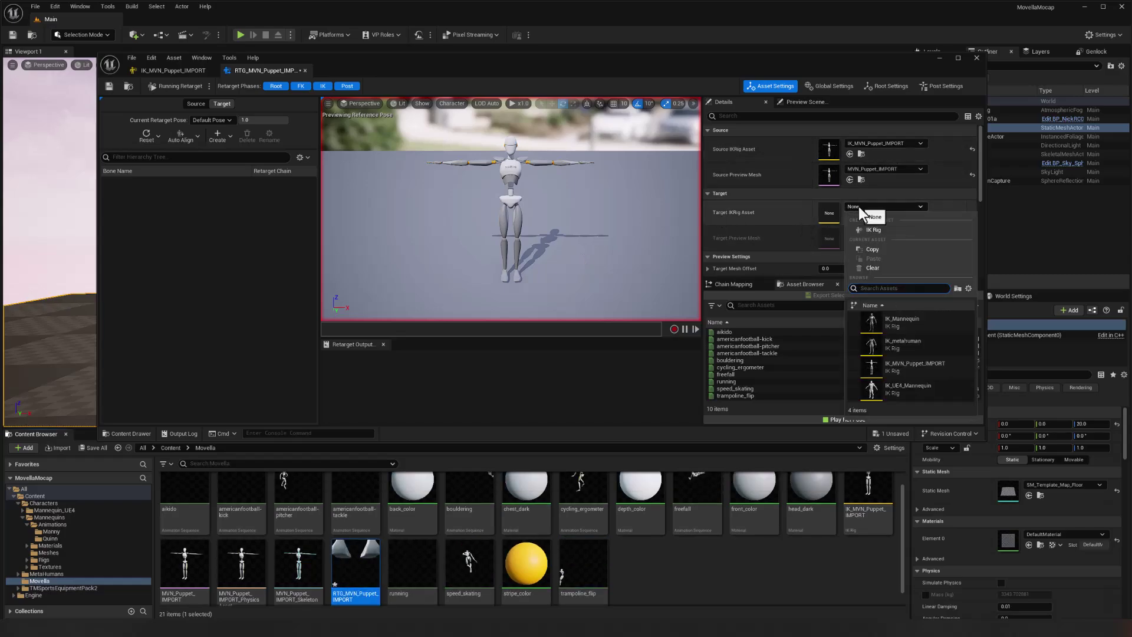
click(897, 320)
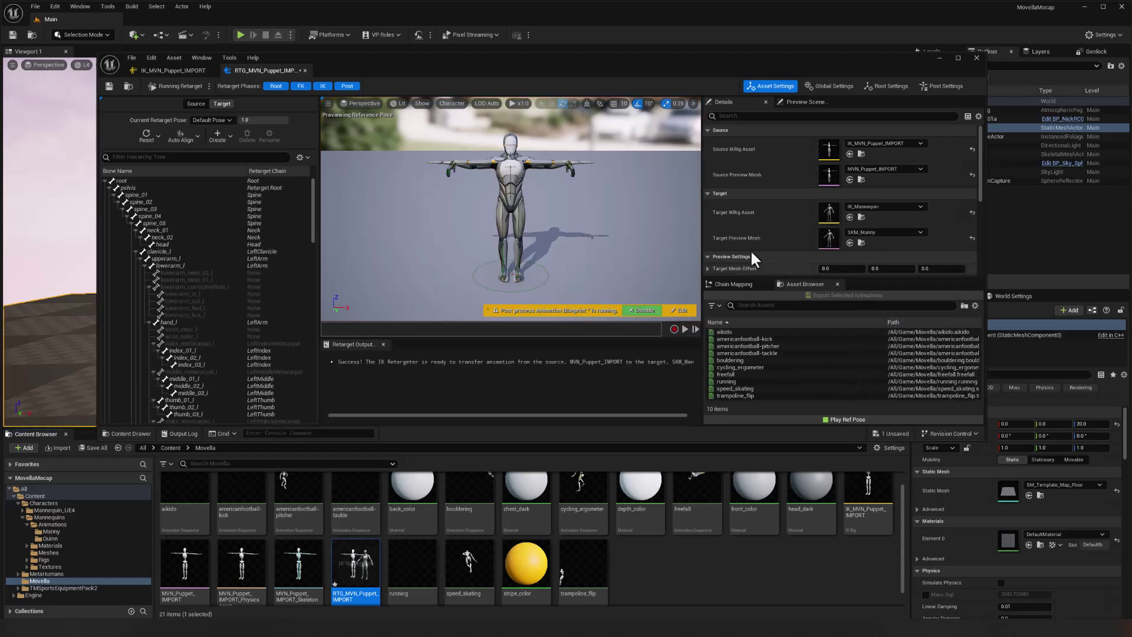
click(210, 87)
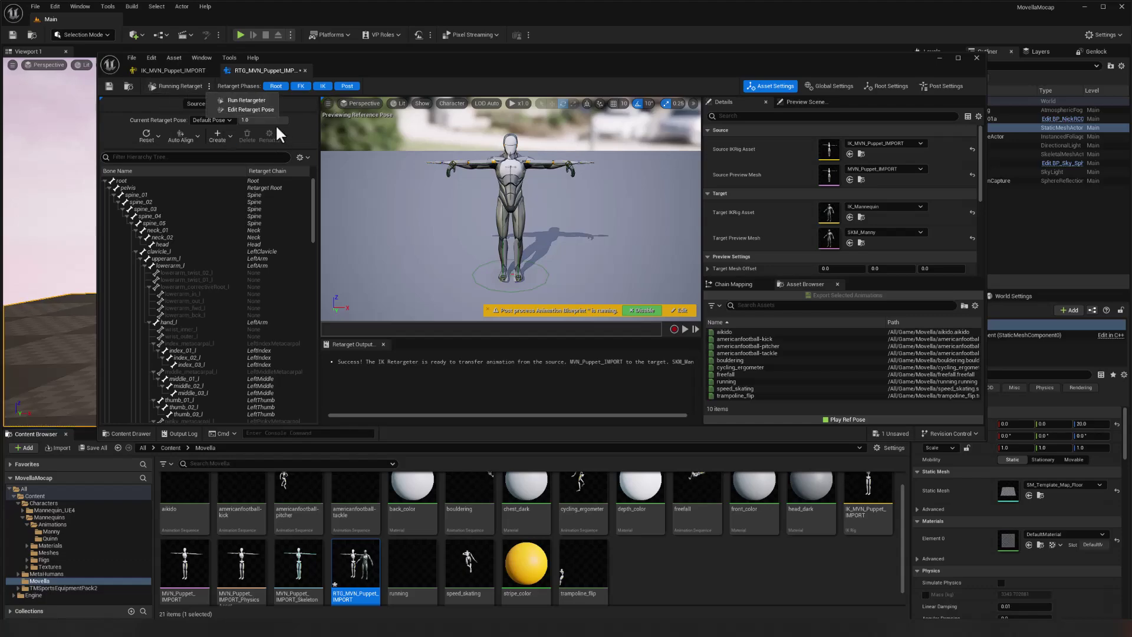
click(243, 111)
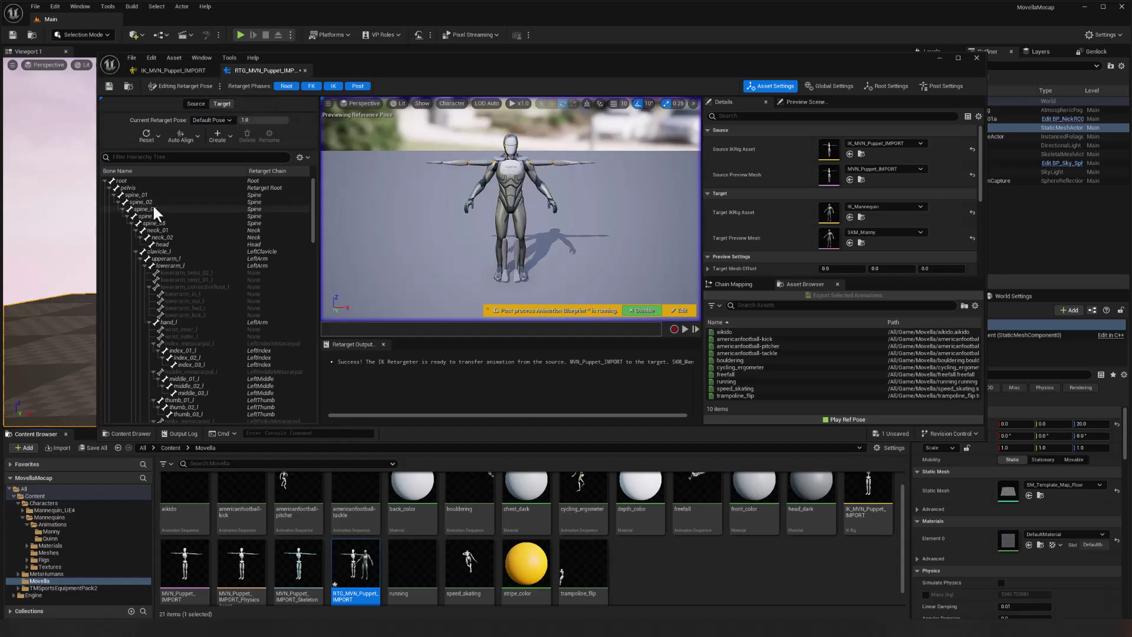
click(175, 134)
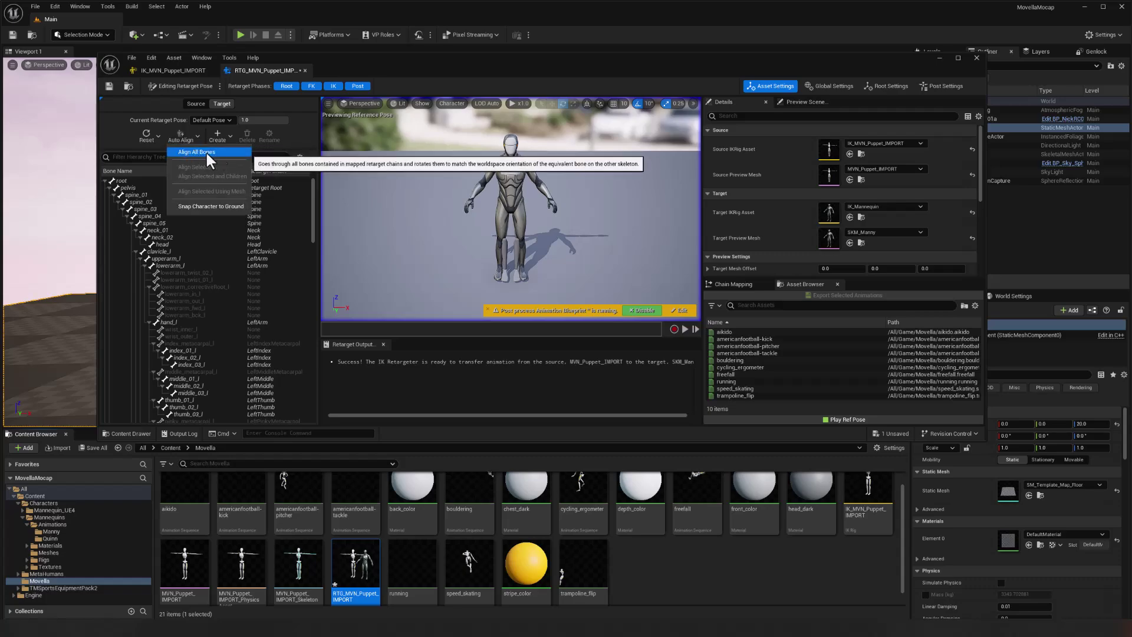
click(216, 151)
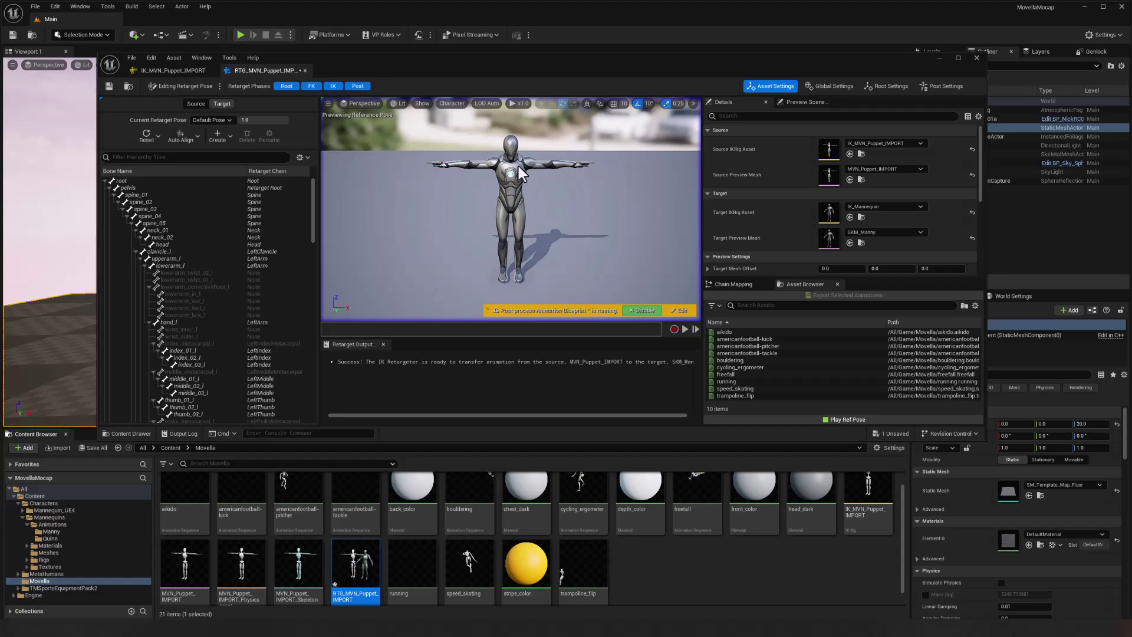
click(177, 85)
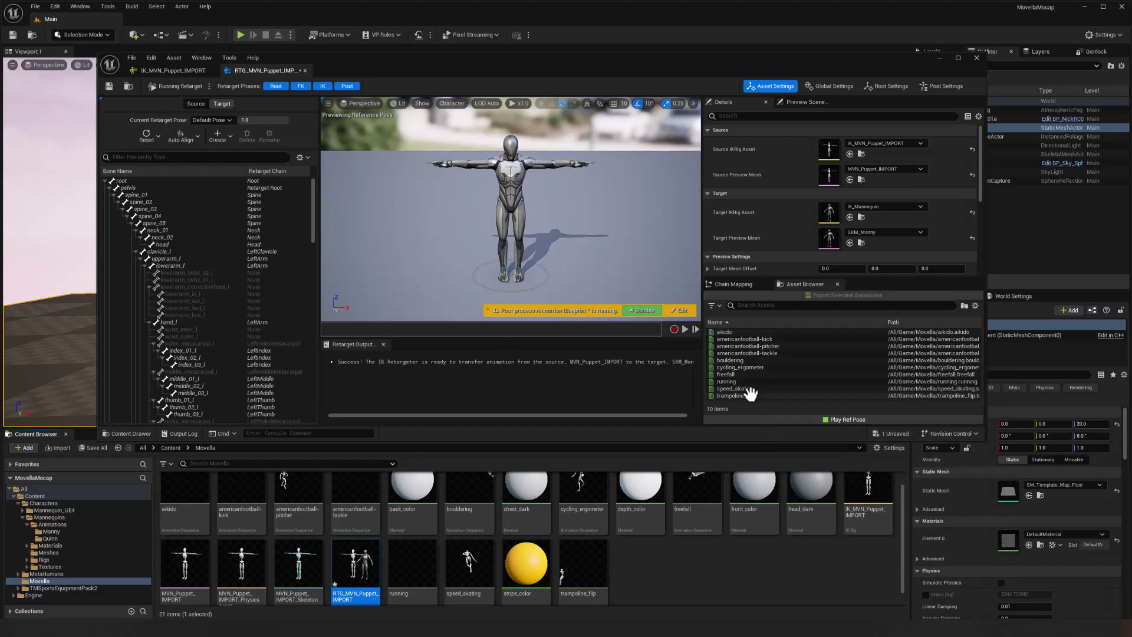
- Select all the sports animations from aikido to trampoline_flip and choose Characters/Mannequins/Animations/Manny as their export folder
click(725, 332)
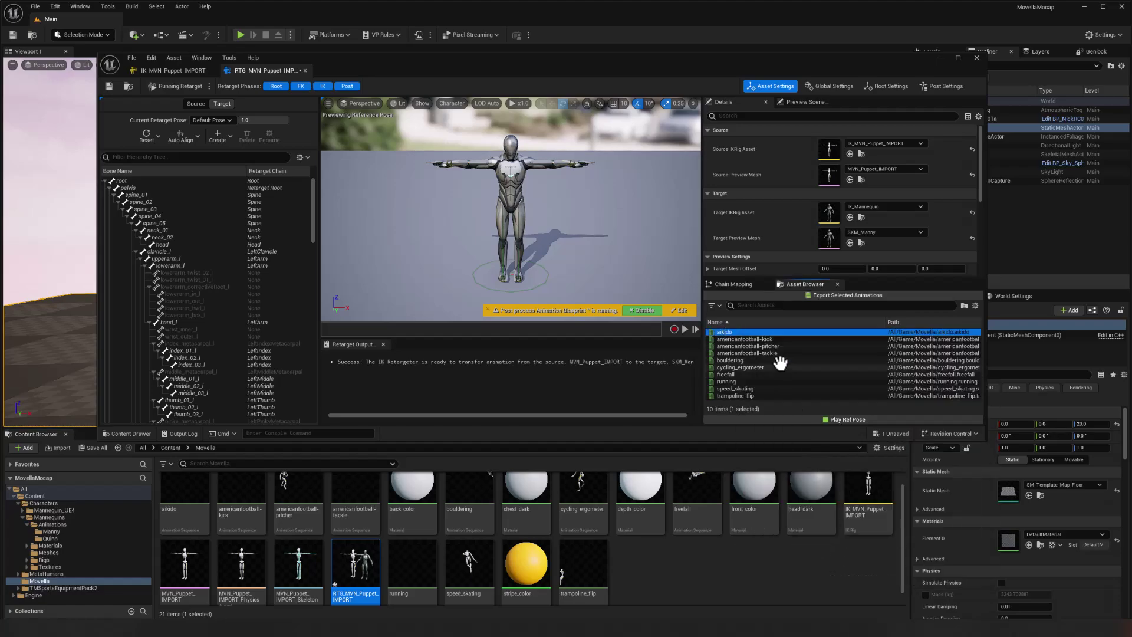
shift+click(744, 396)
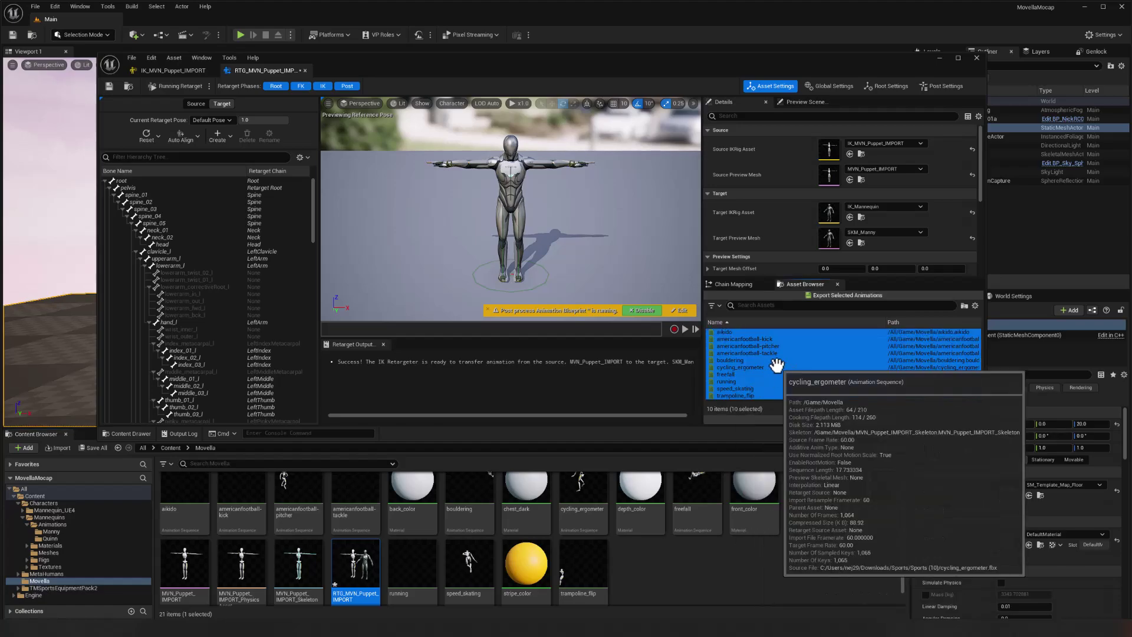
click(822, 298)
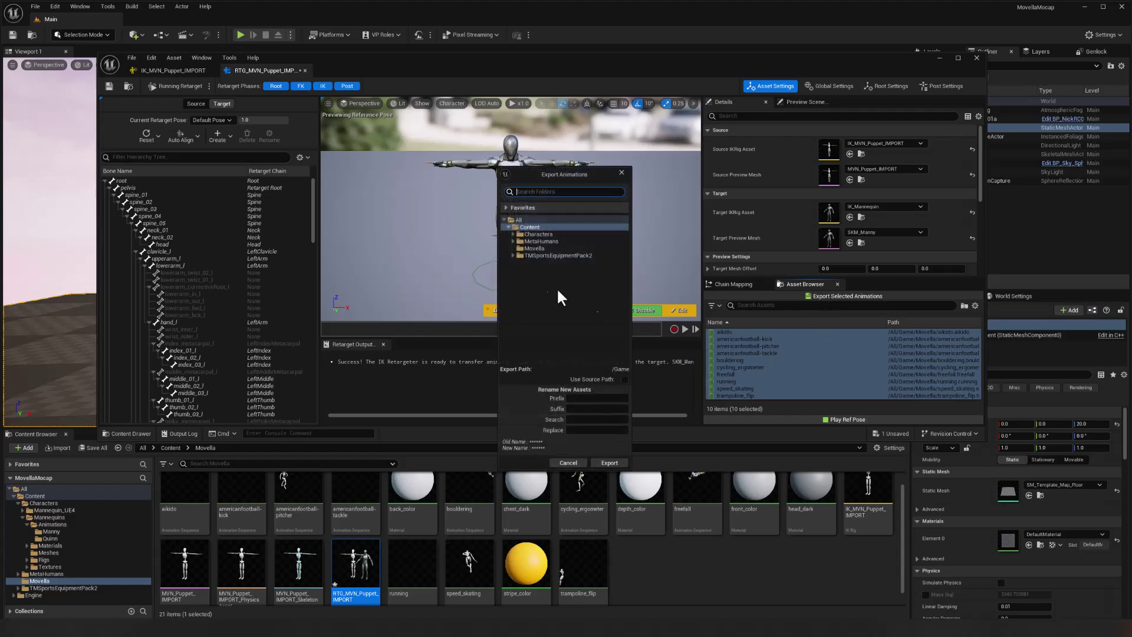
click(513, 233)
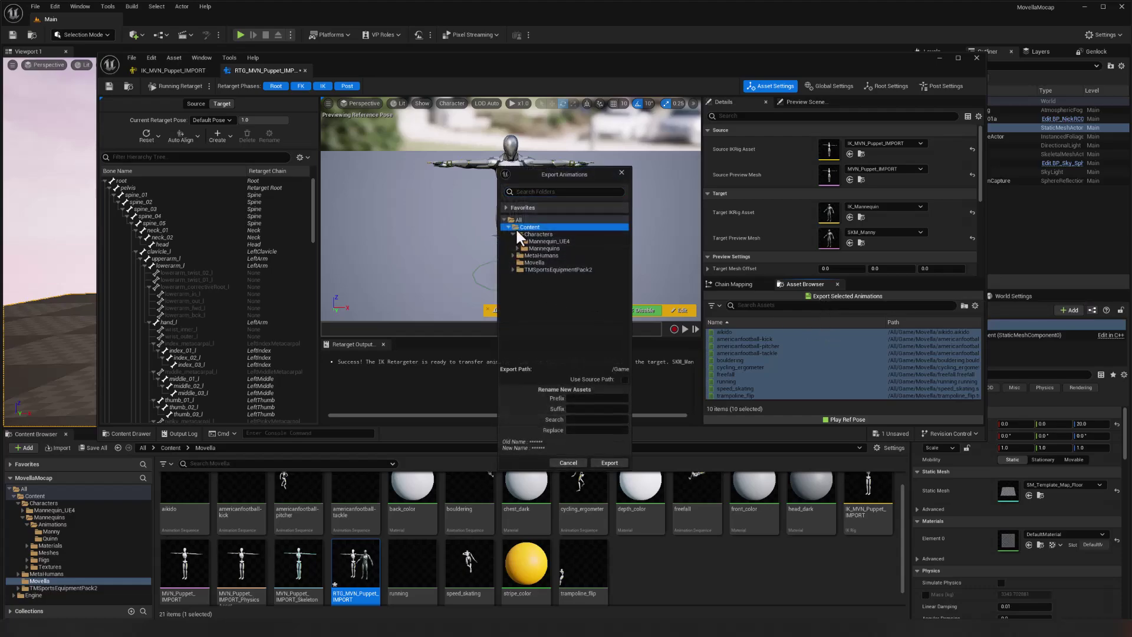
click(516, 248)
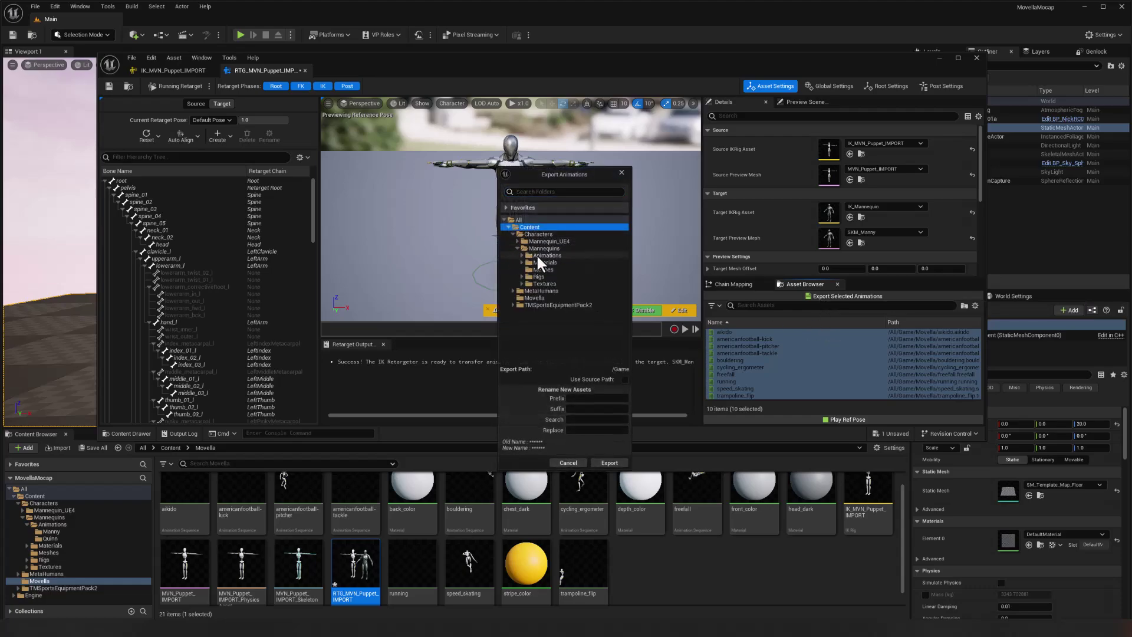
click(522, 256)
click(532, 262)
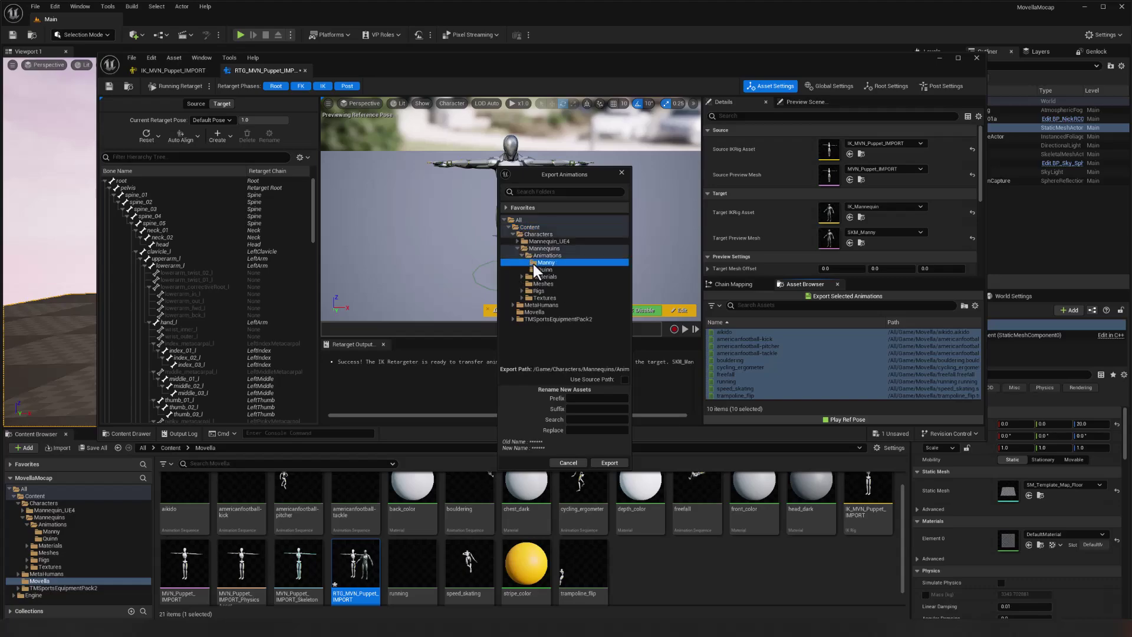
- Export the selected animations with the prefix Manny_, keeping Include Referenced Assets on and Overwrite Existing Files off
click(585, 399)
text(Manny_)
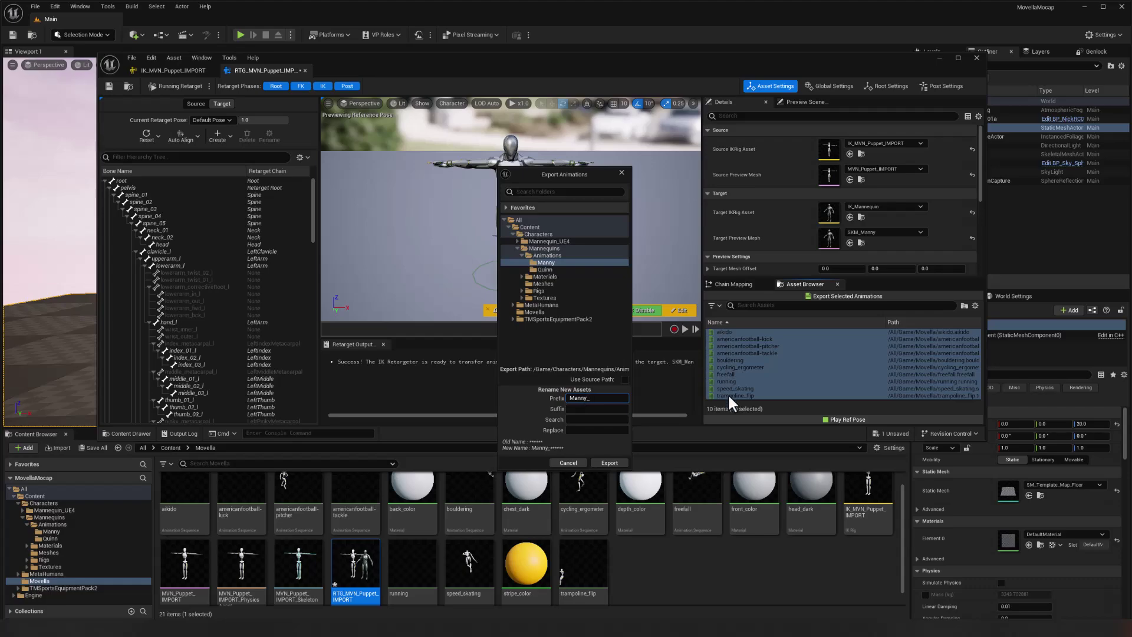
click(601, 461)
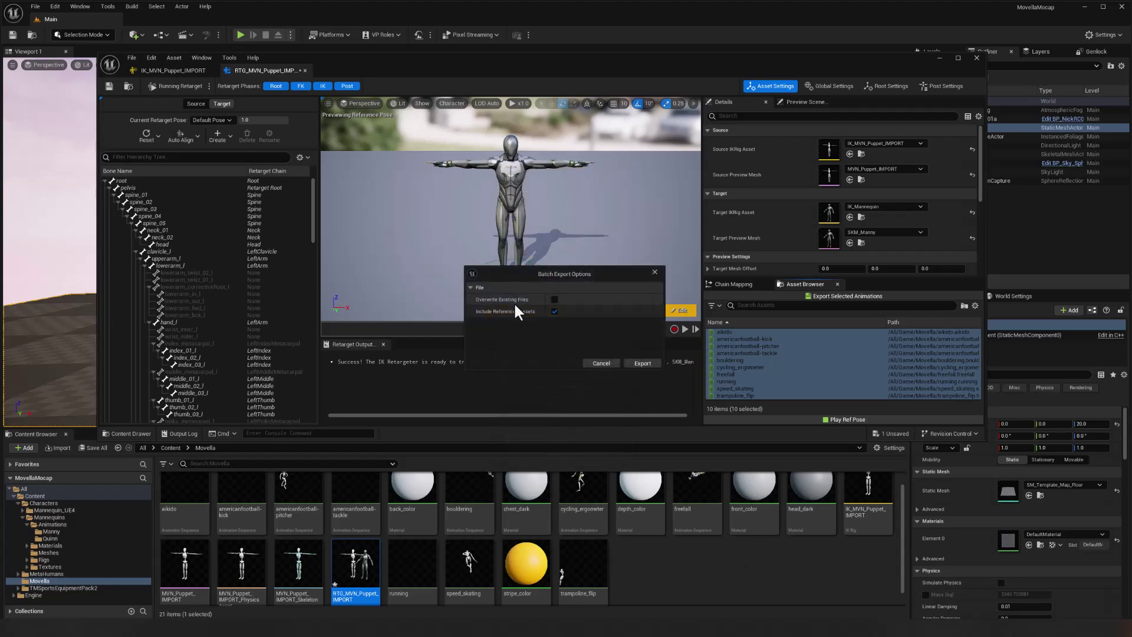
click(555, 311)
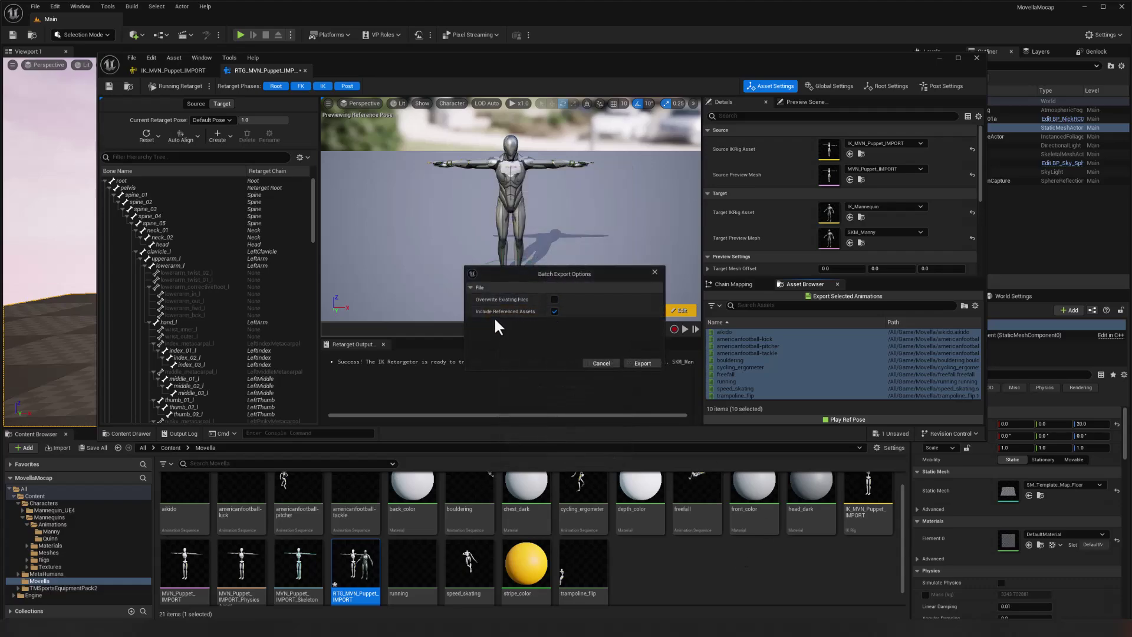
click(641, 364)
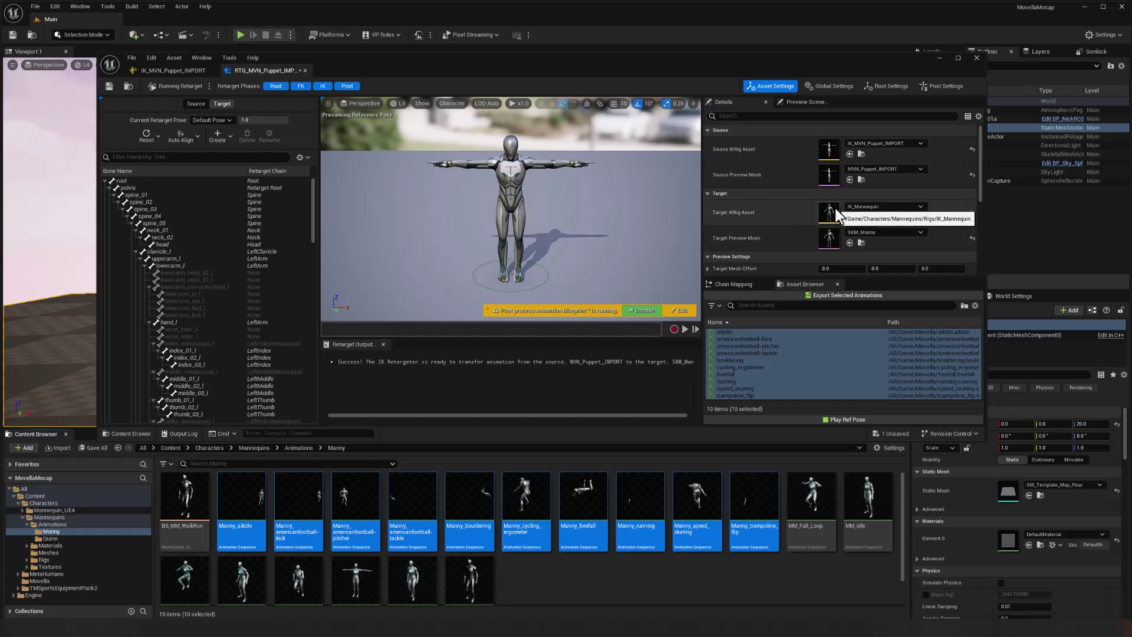
- Change the retargeter's target IK Rig to IK_metahuman and its target preview mesh to m_med_nrw_body_preview
click(883, 206)
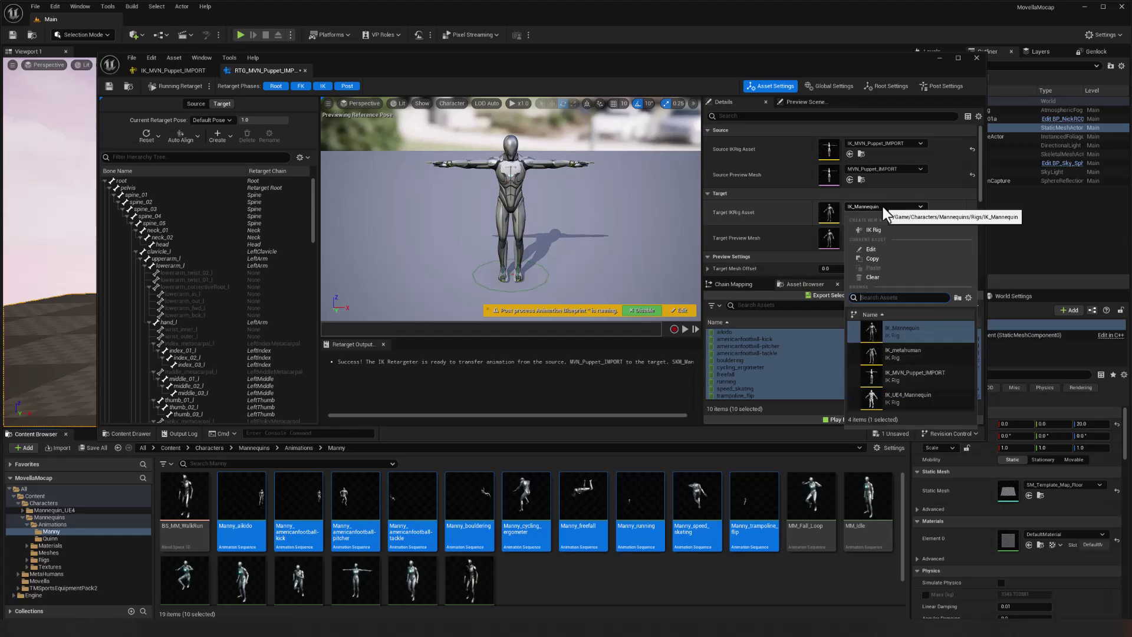
click(908, 352)
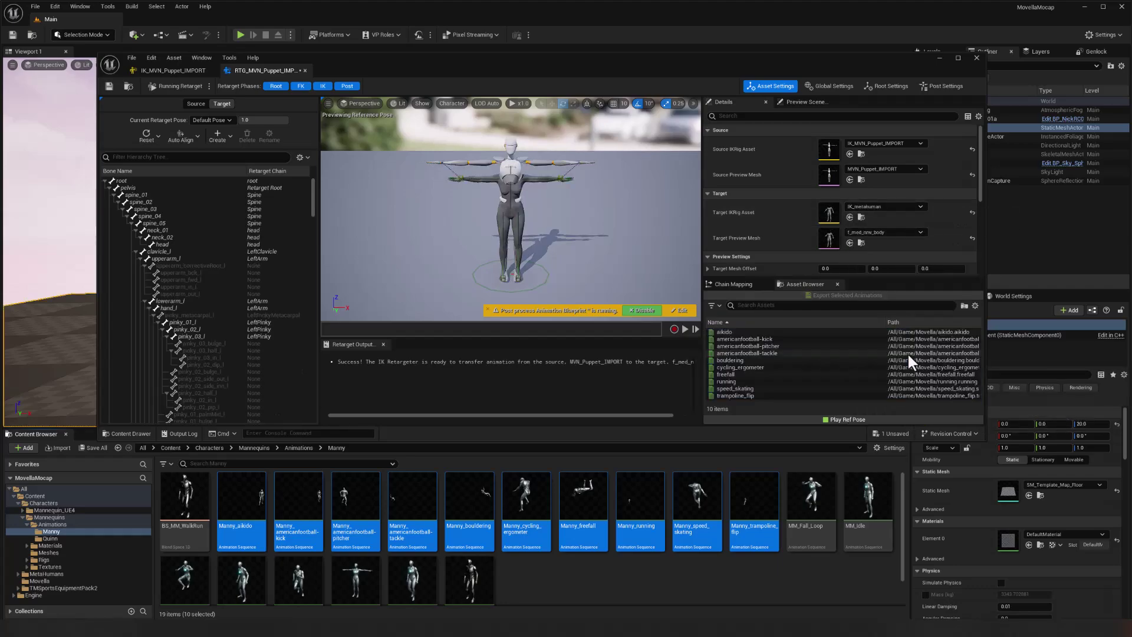
click(884, 234)
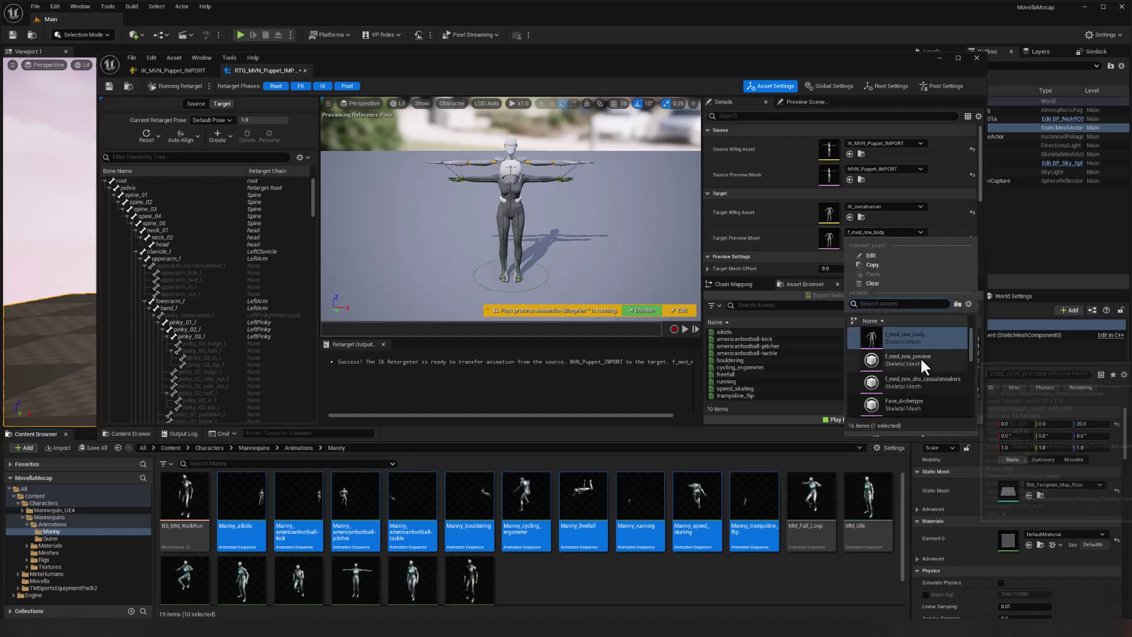
scroll(921, 359, down, 3)
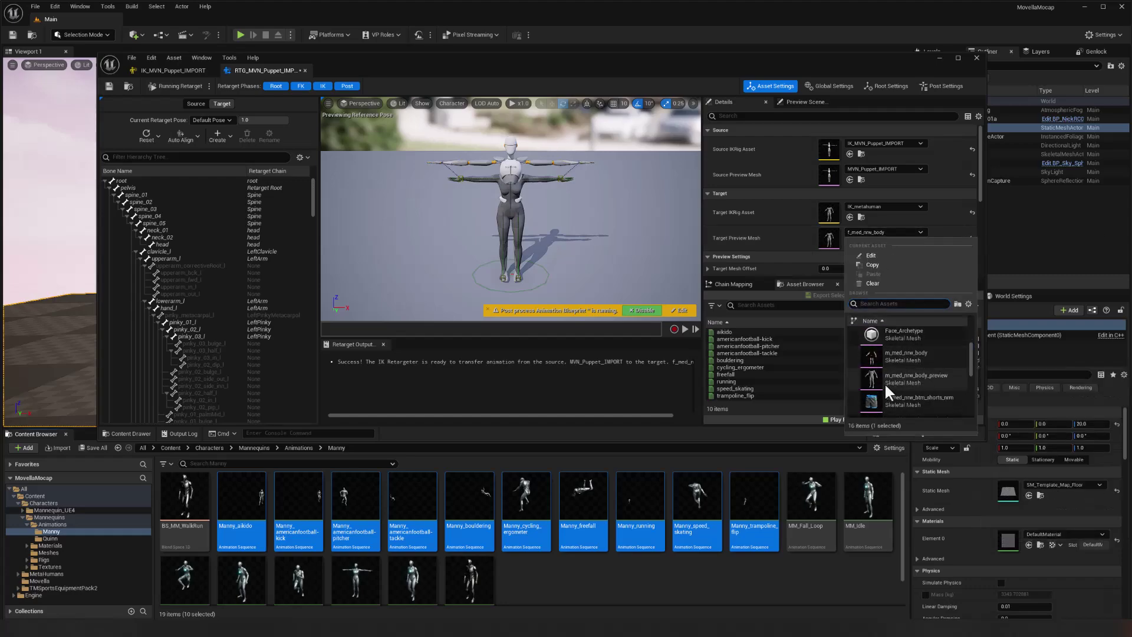
key(Escape)
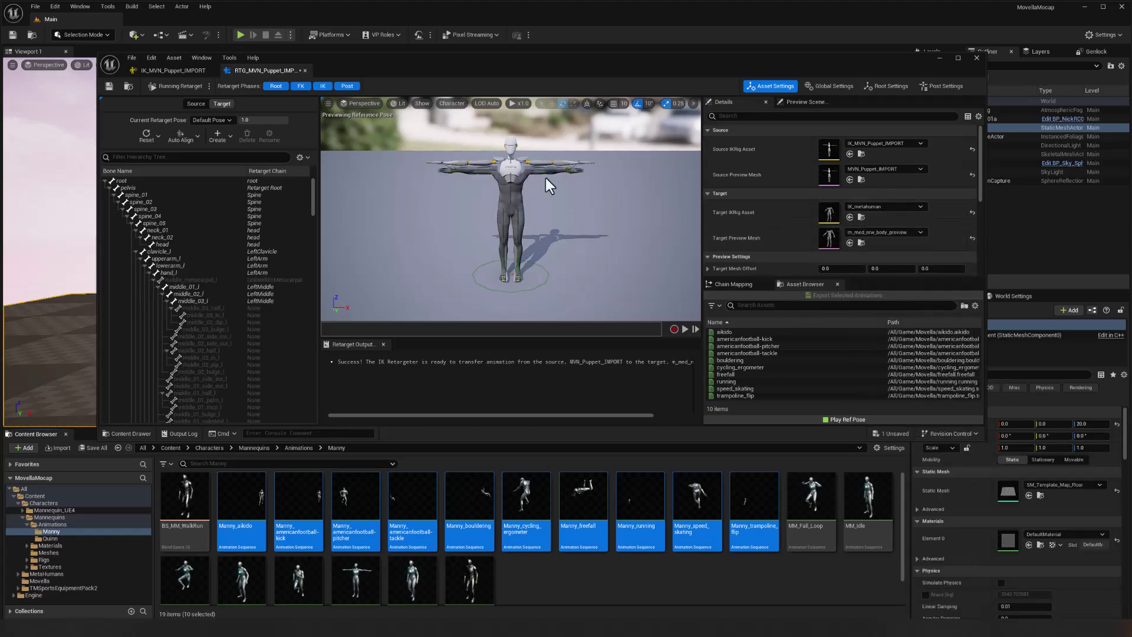
- Align all bones of the MetaHuman's retarget pose and resume running the retargeter
click(209, 86)
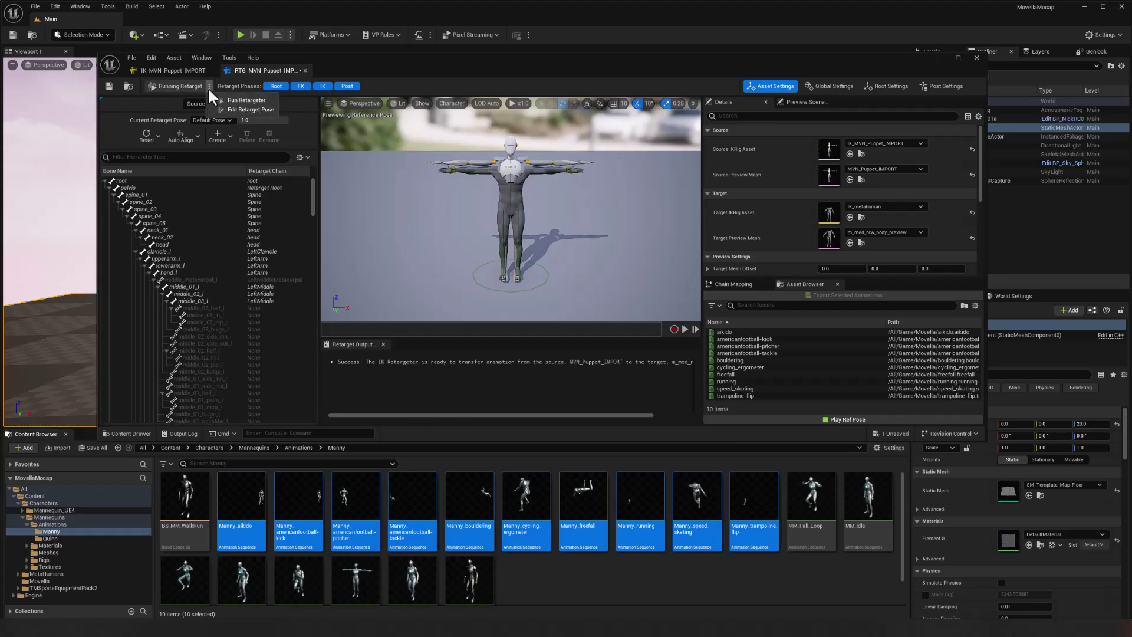
click(255, 110)
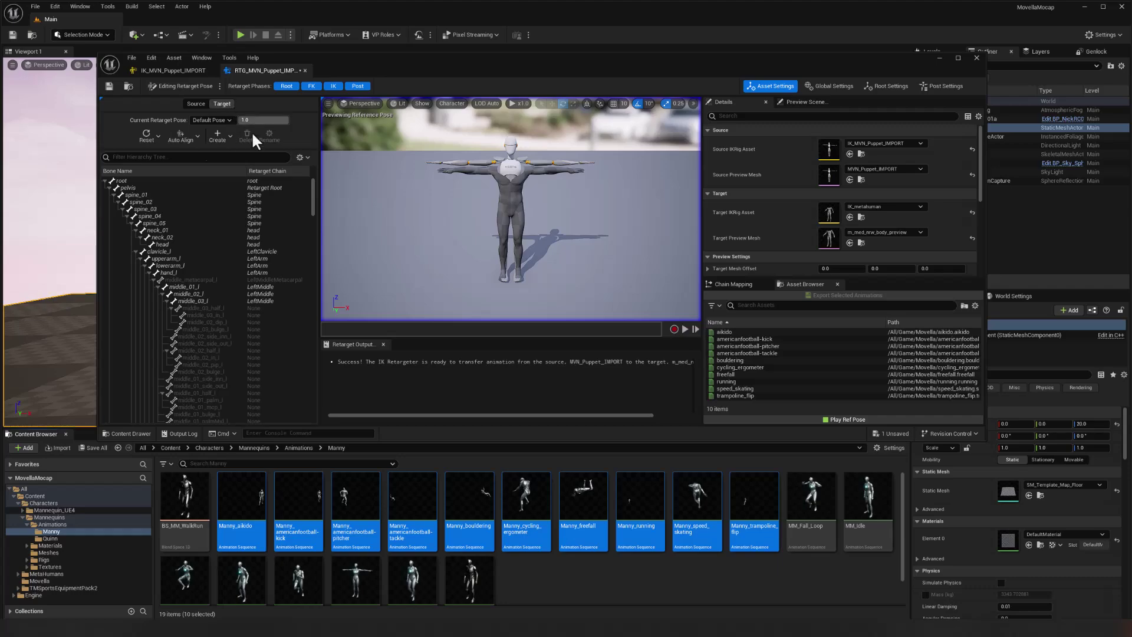
click(178, 134)
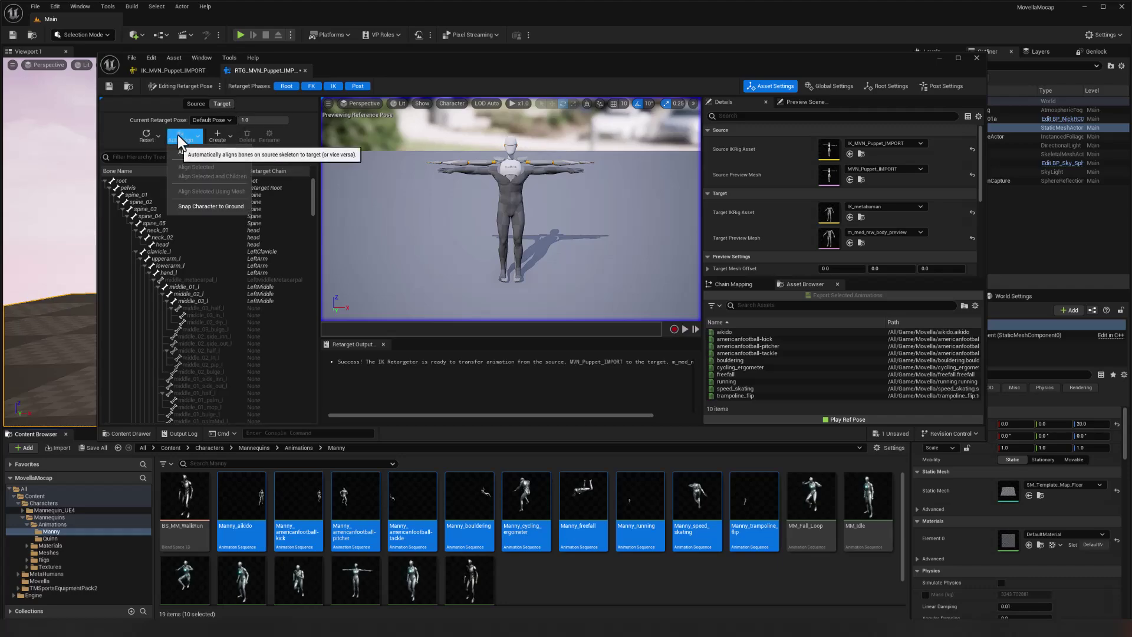
click(195, 153)
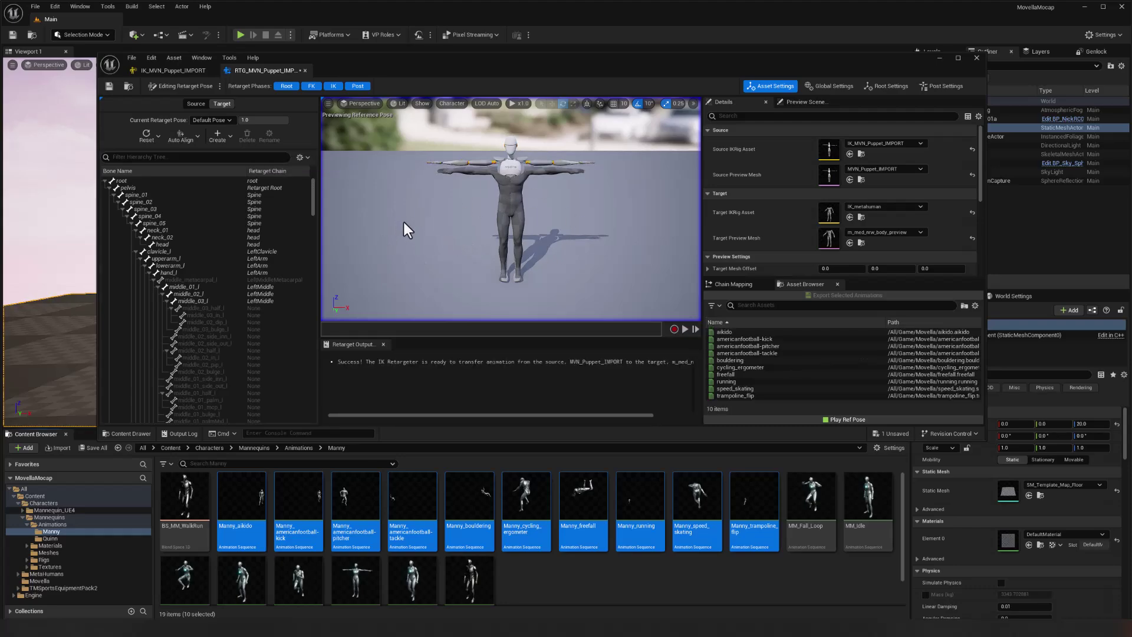
click(193, 83)
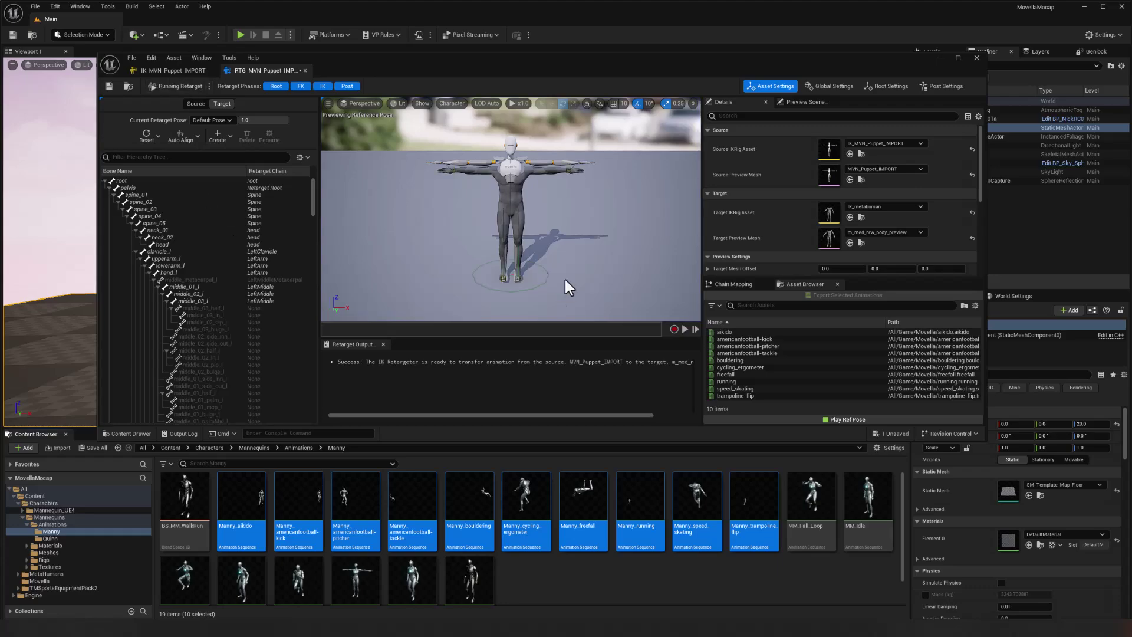
- Select all the animations from aikido to trampoline_flip for export and choose the MetaHumans folder as their destination
click(736, 332)
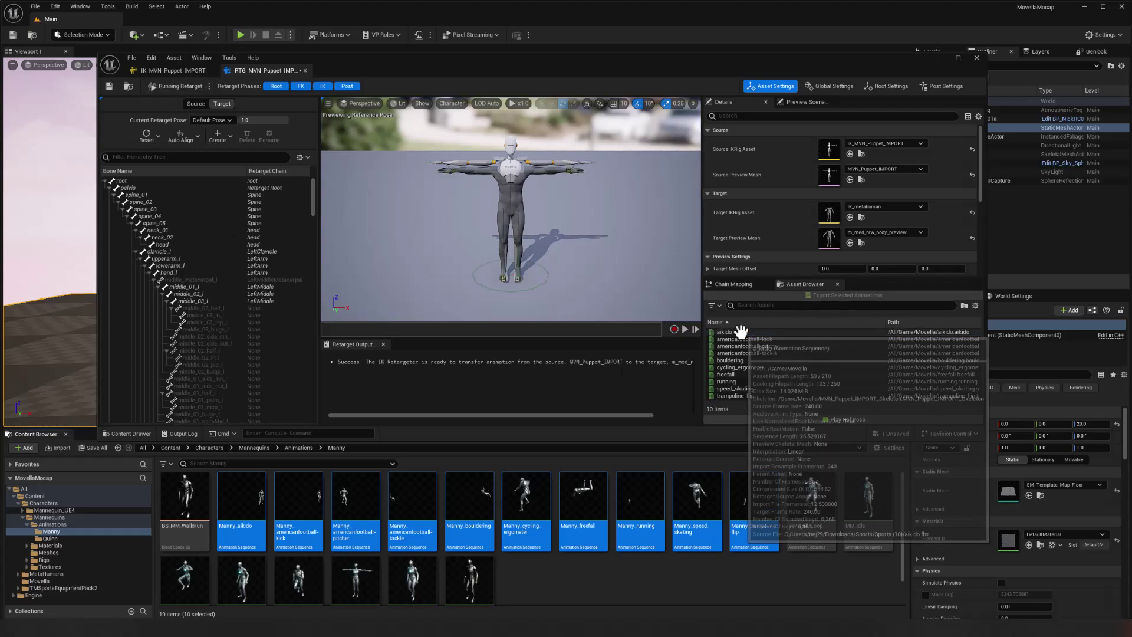
shift+click(736, 396)
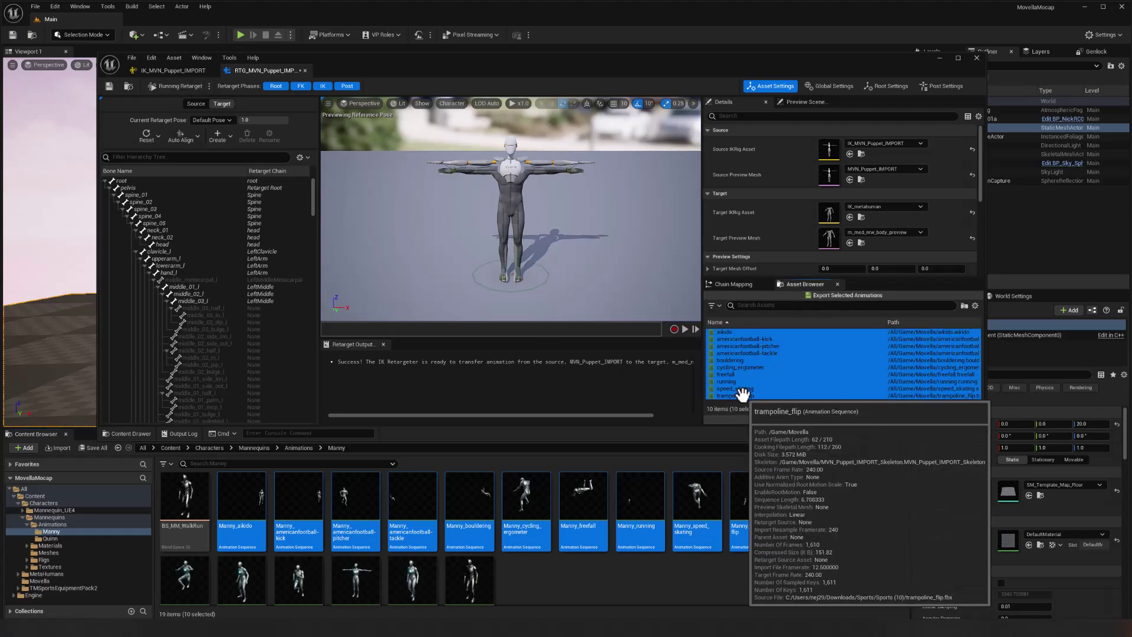
click(823, 296)
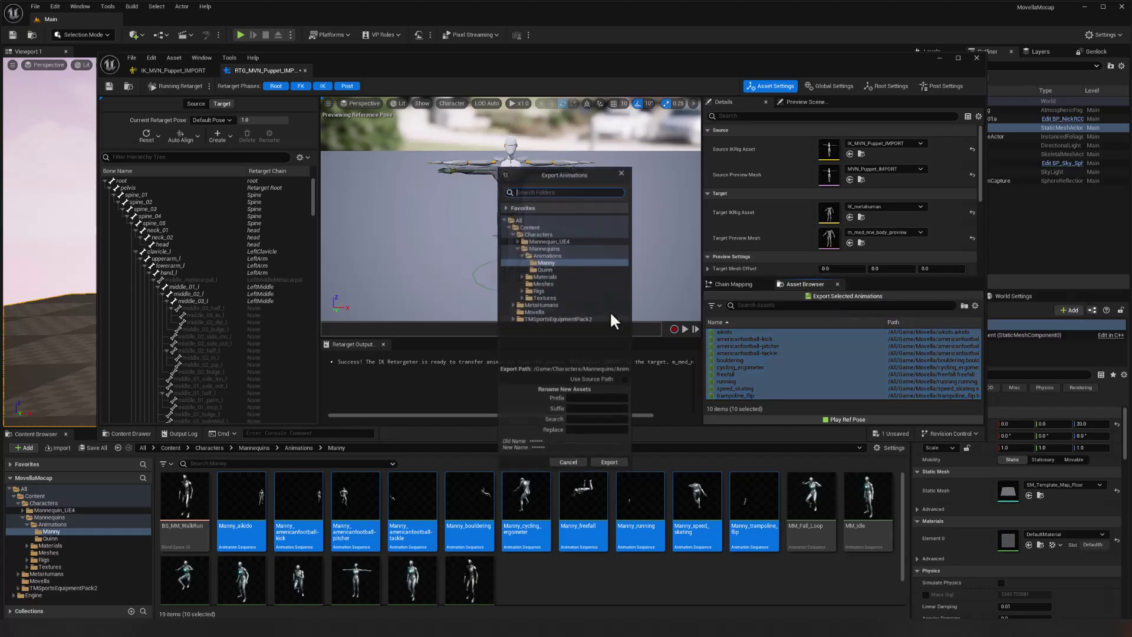
click(512, 304)
click(533, 305)
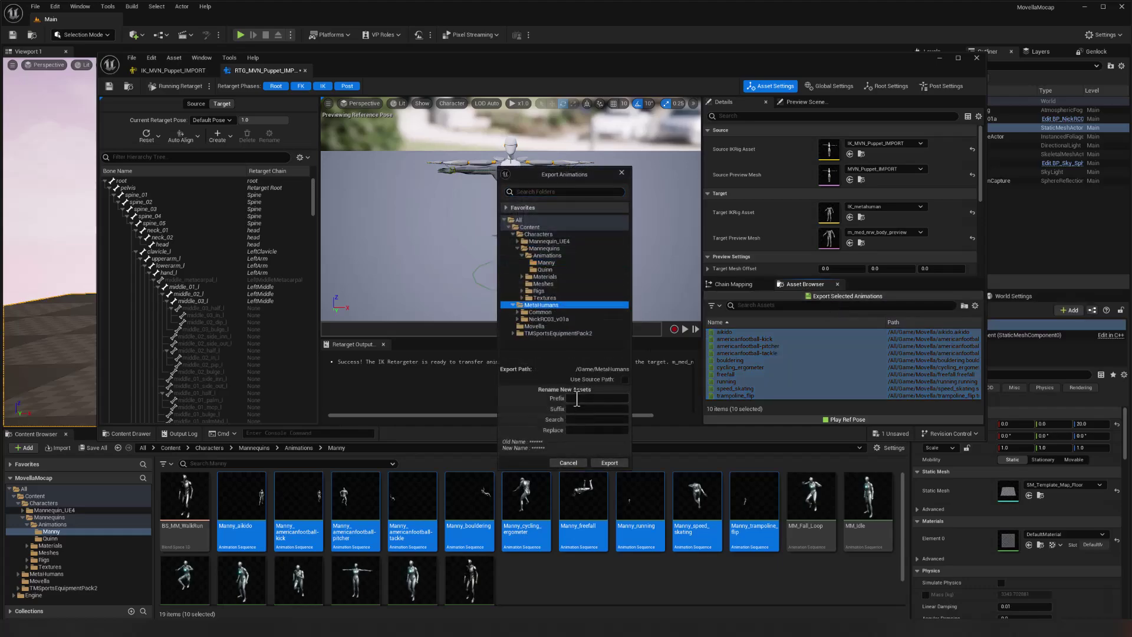
- Export the selected animations with the prefix MH_, keeping Include Referenced Assets on and Overwrite Existing Files off
text(MH_)
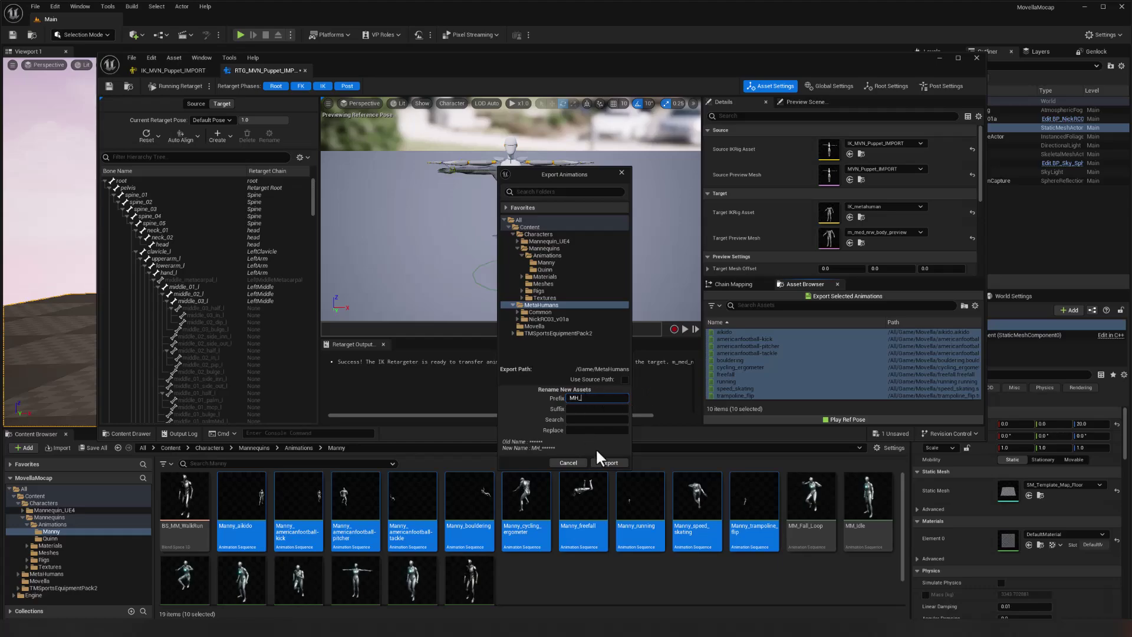
click(608, 463)
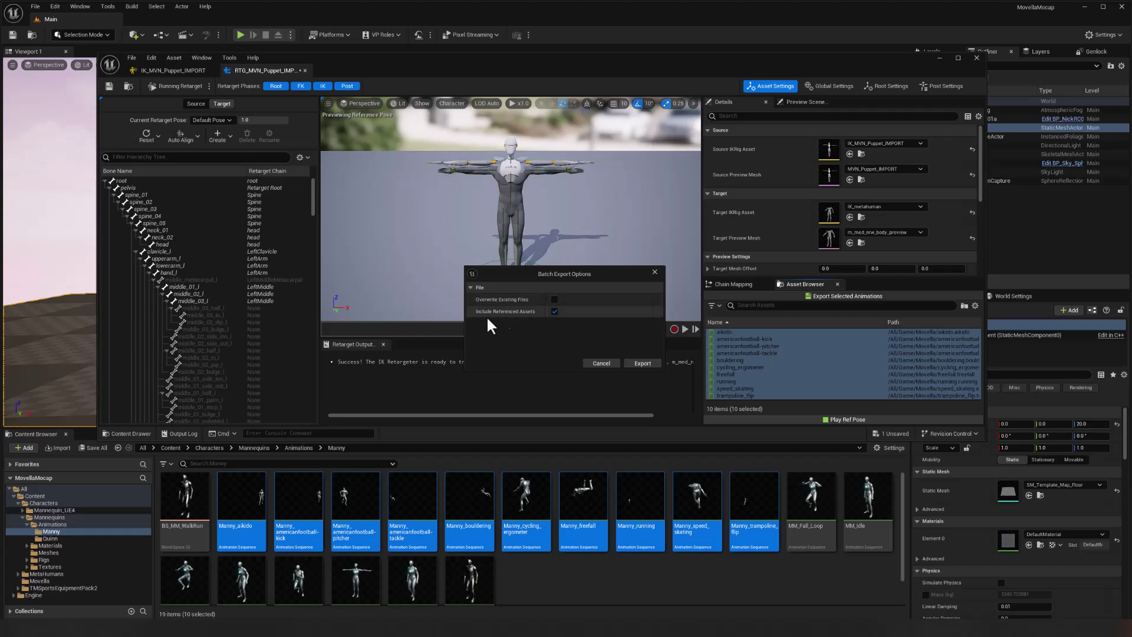
click(642, 363)
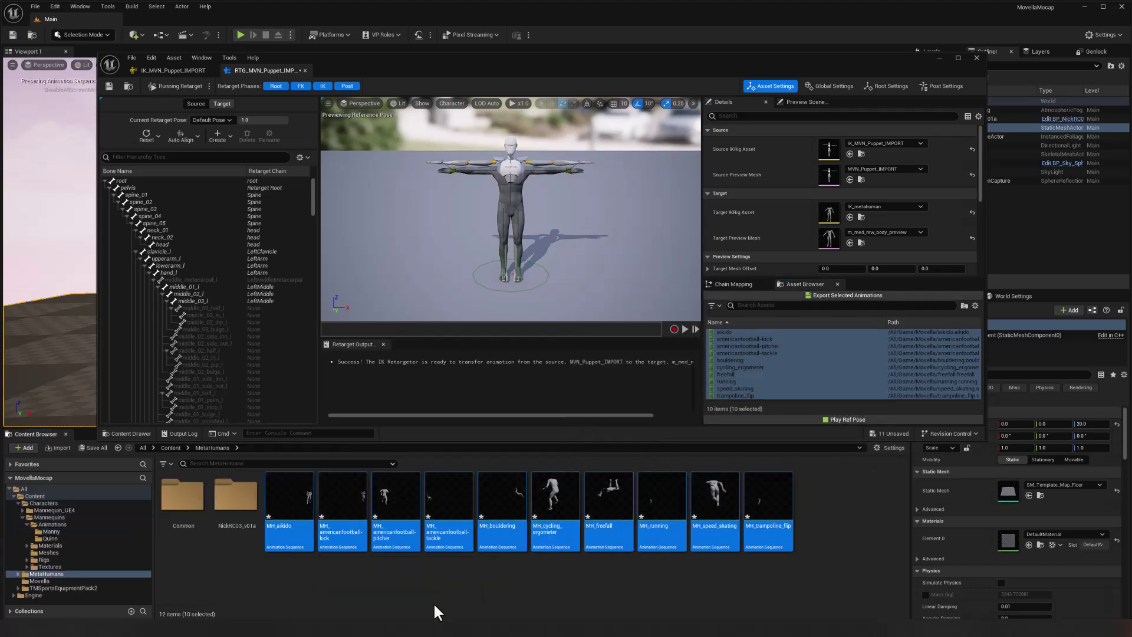
- Save the exported MH_ animations and close the IK Retargeter window
key(ctrl+s)
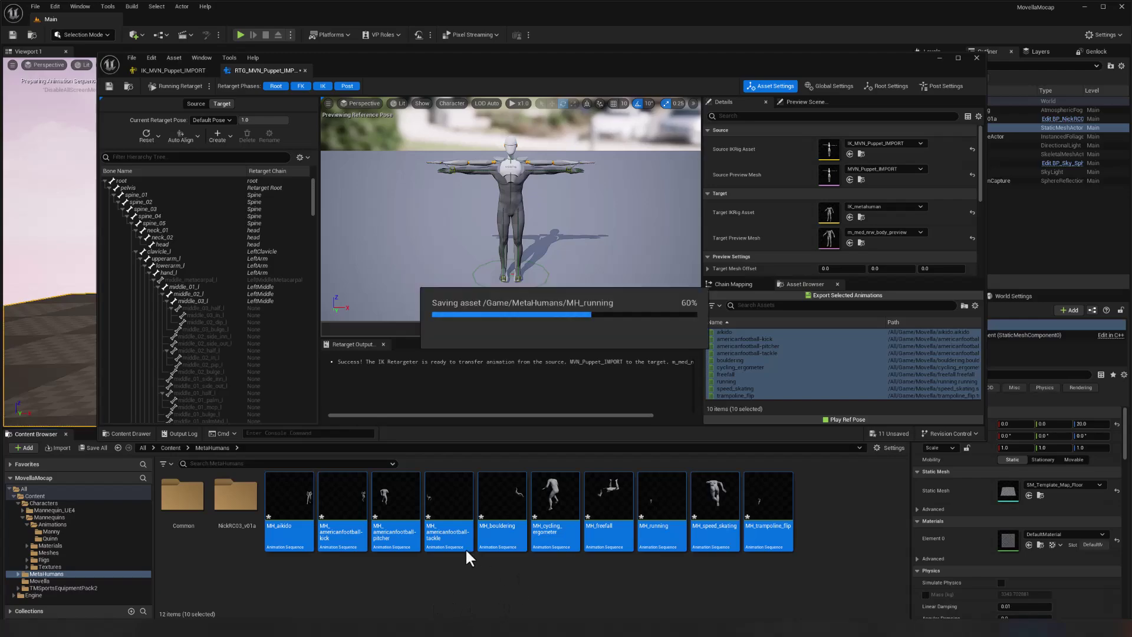
mouse_move(618, 518)
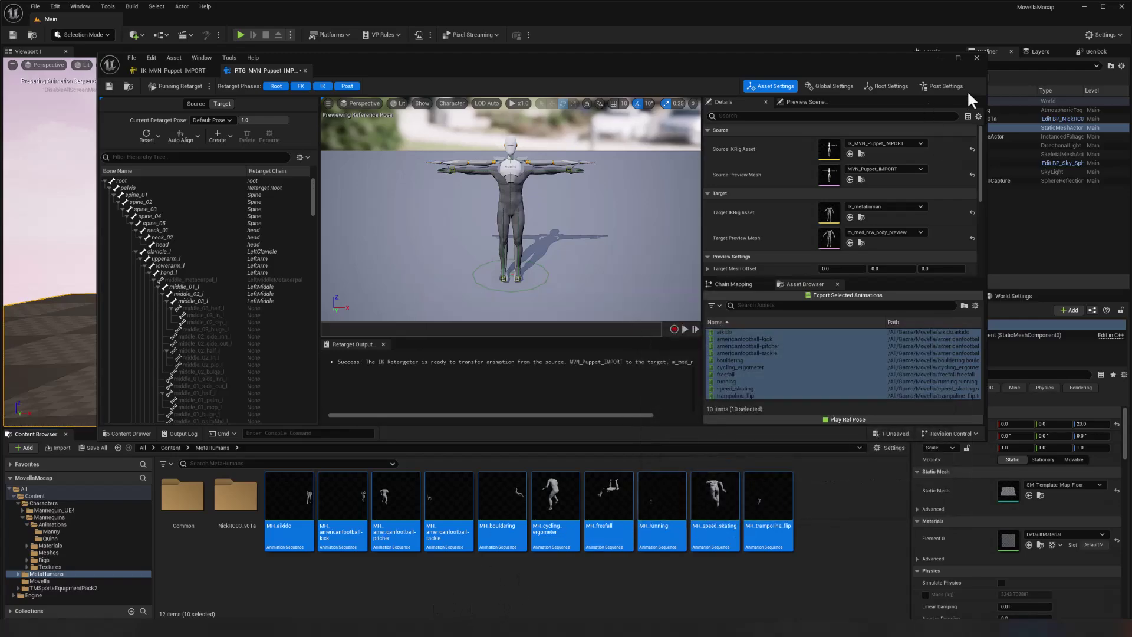
click(977, 57)
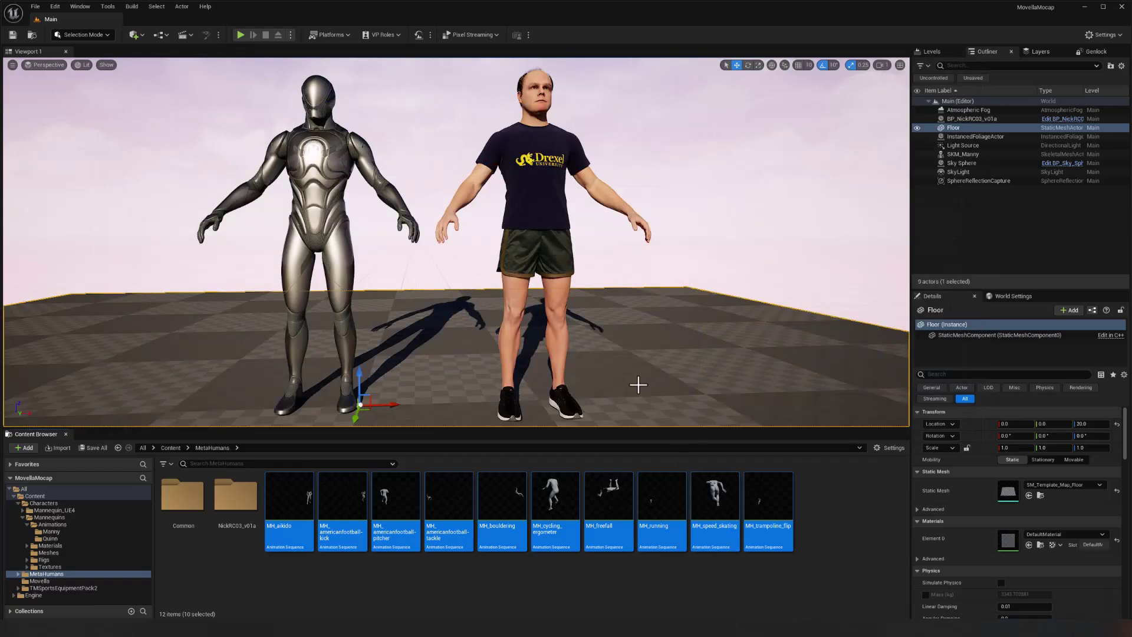
- Create a Level Sequence named AnimTest_SEQ in the Content folder and save it
click(169, 446)
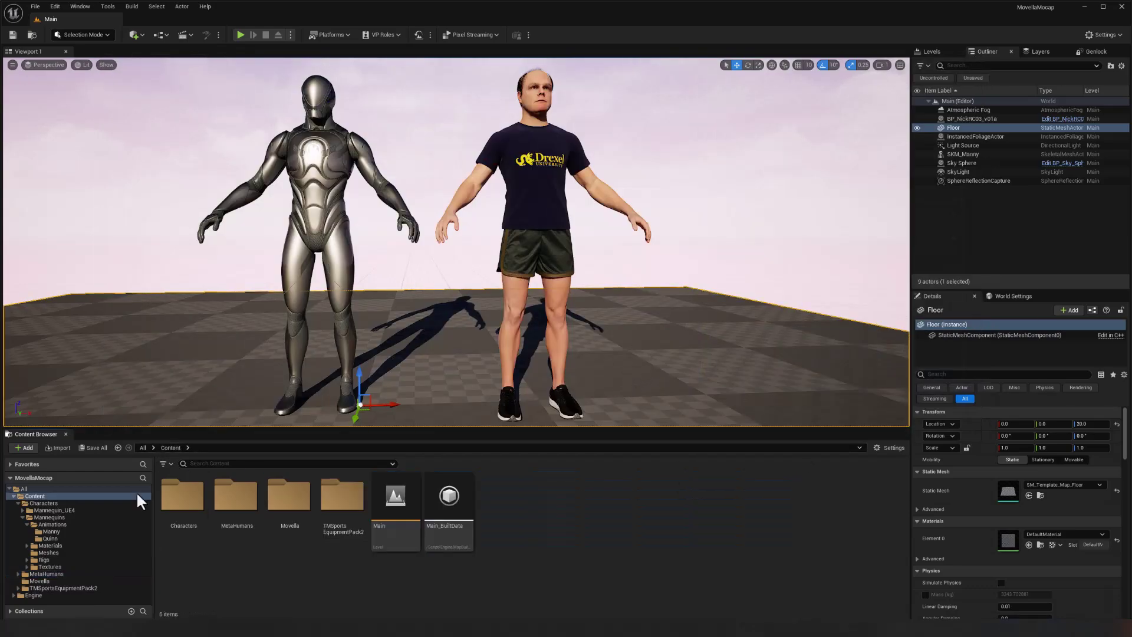
right_click(501, 508)
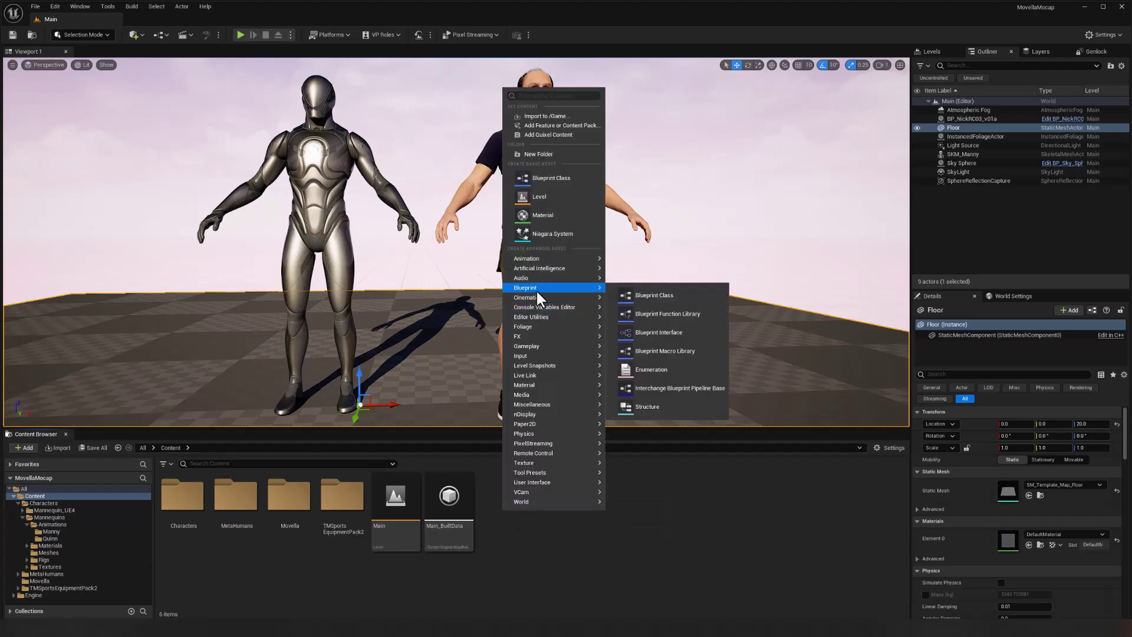
mouse_move(533, 297)
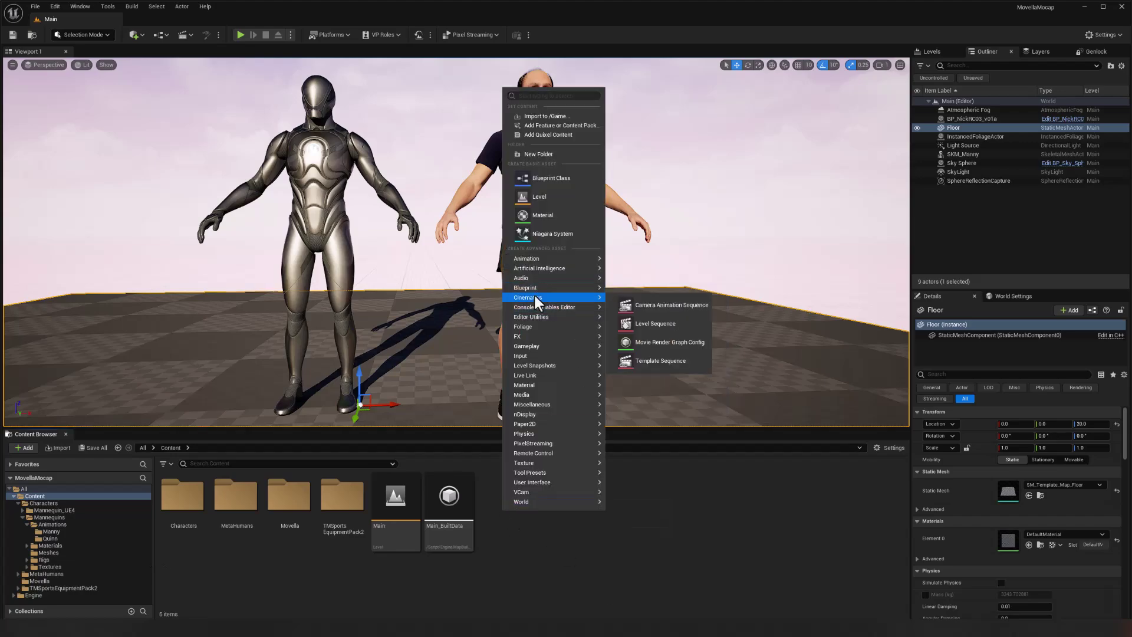
click(654, 324)
text(AnimTest)
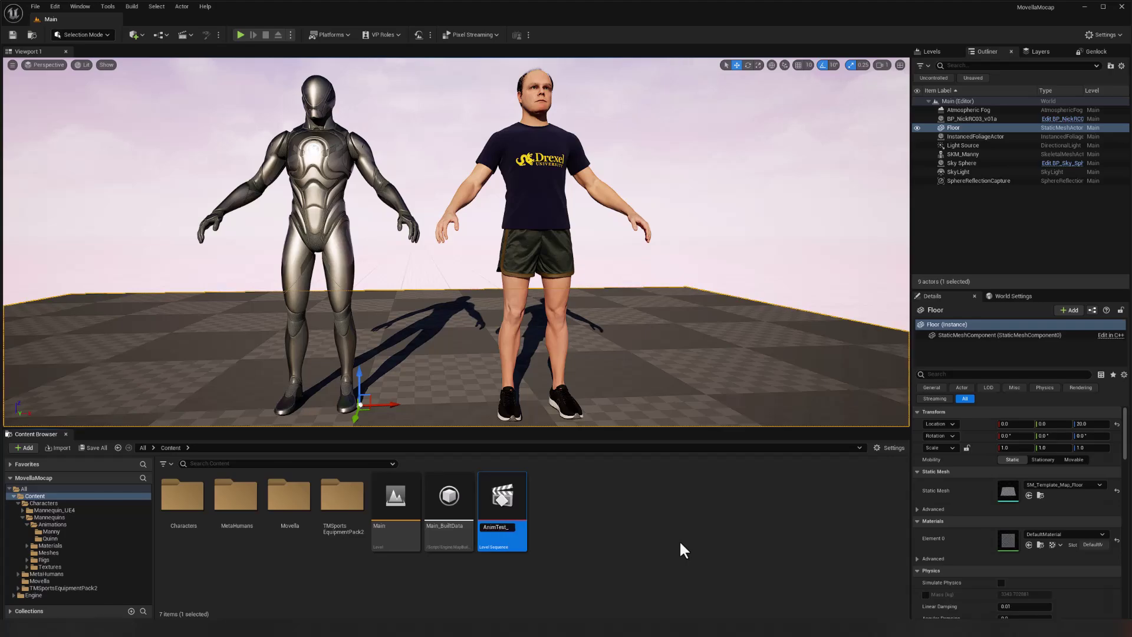
text(_SEQ)
key(Return)
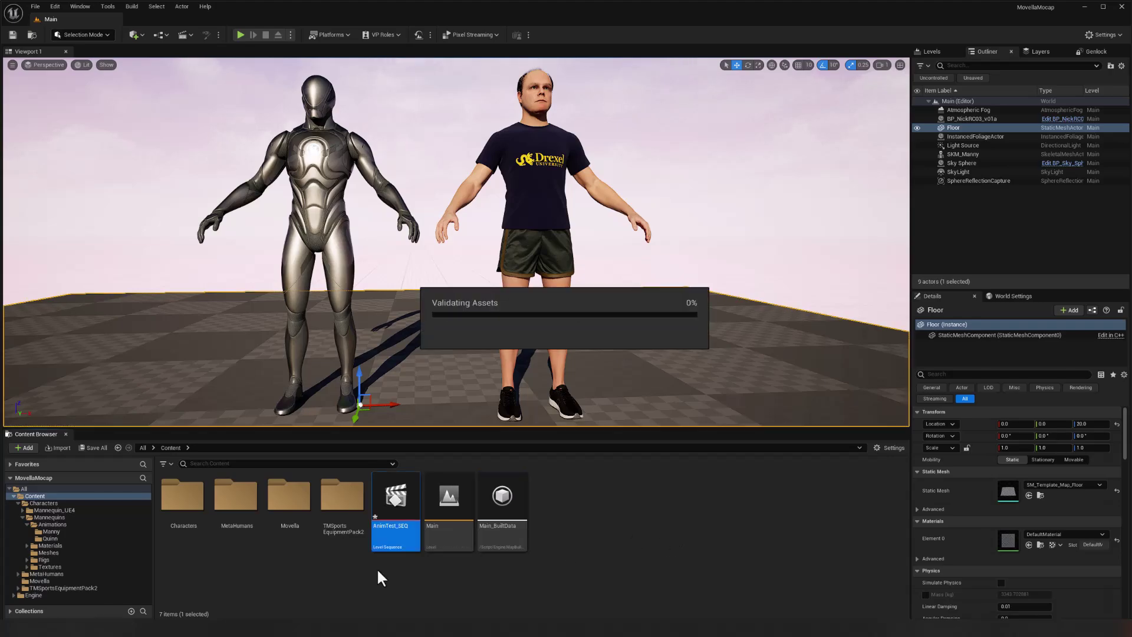
- Open AnimTest_SEQ and add both the Manny and MetaHuman actors from the level to the sequence
double_click(386, 523)
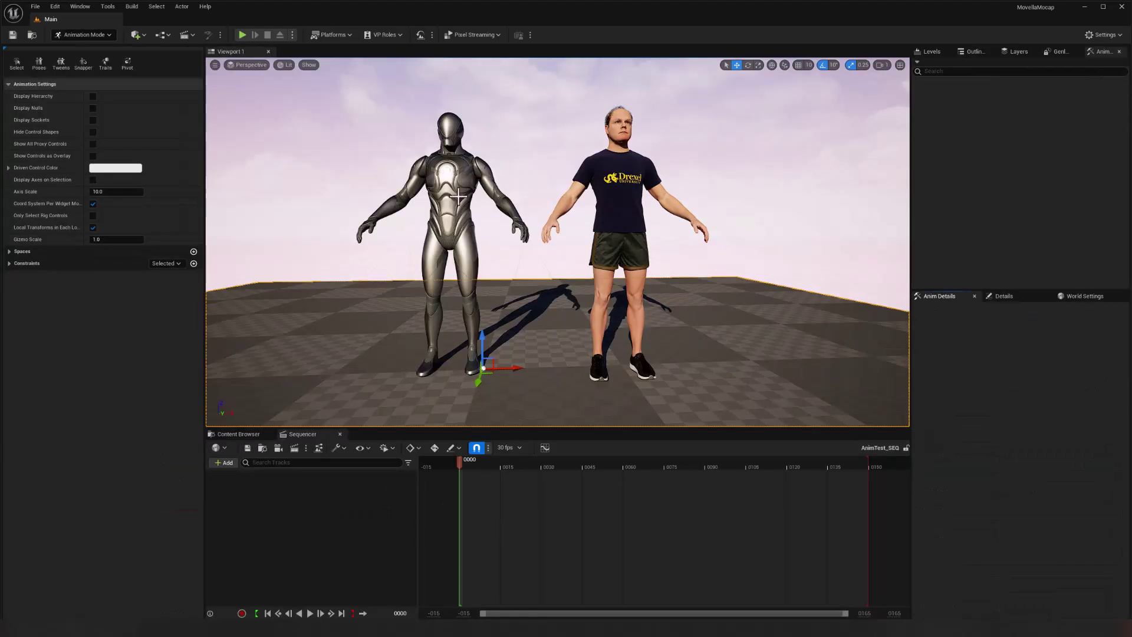
click(621, 206)
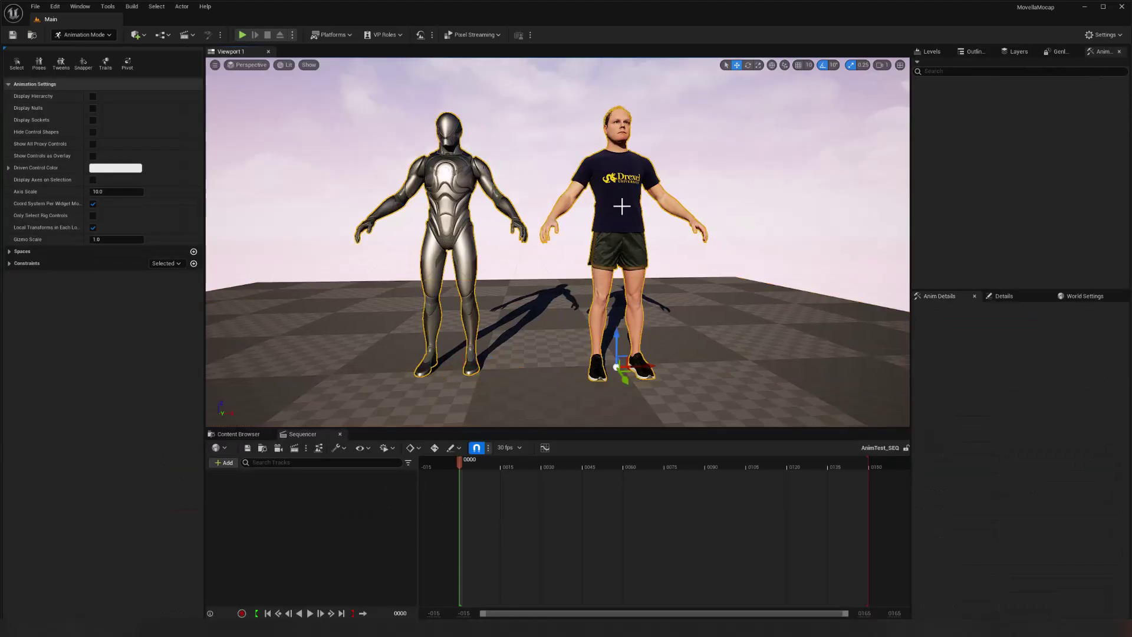
click(224, 463)
mouse_move(233, 487)
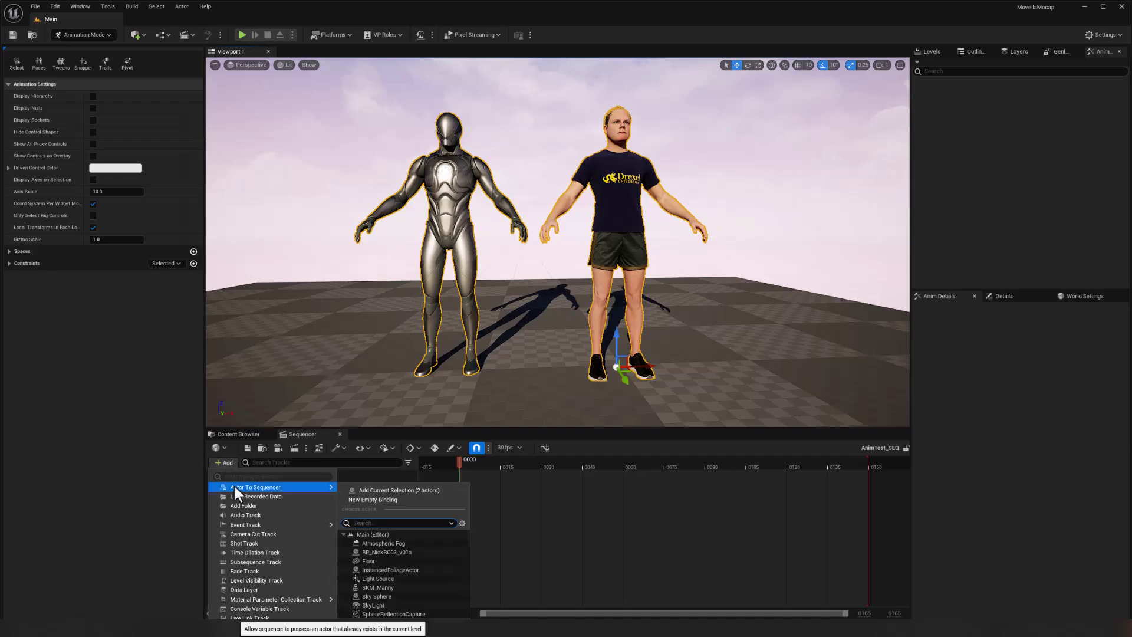
click(410, 490)
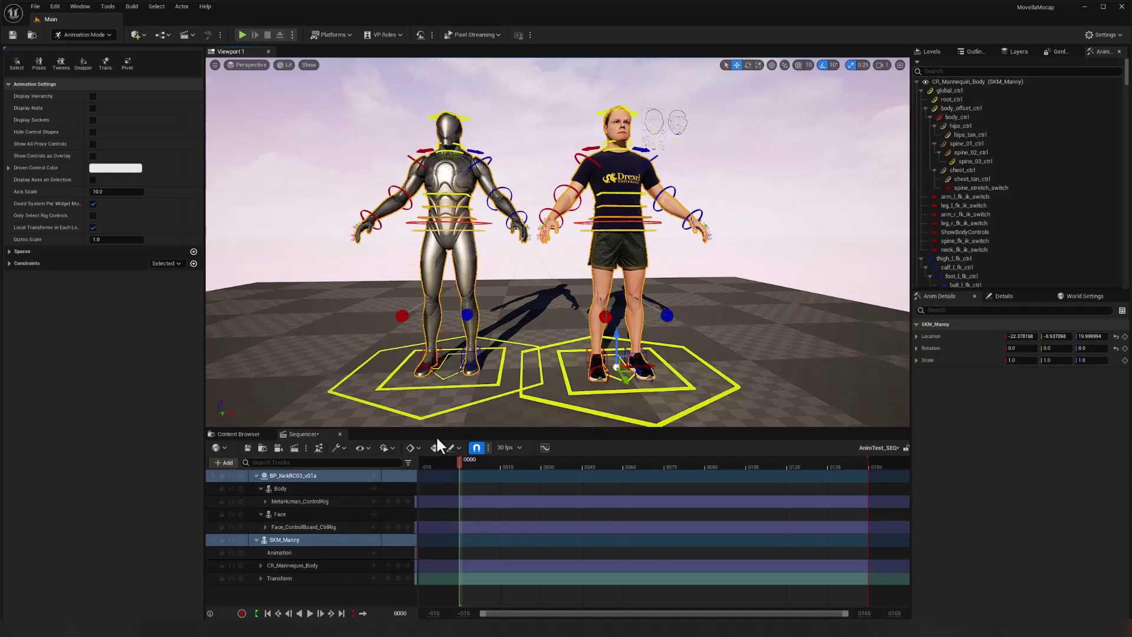
- Delete the MetaHuman_ControlRig, Face_ControlBoard_CtrlRig and CR_Mannequin_Body control rig tracks from the sequence
right_click(309, 498)
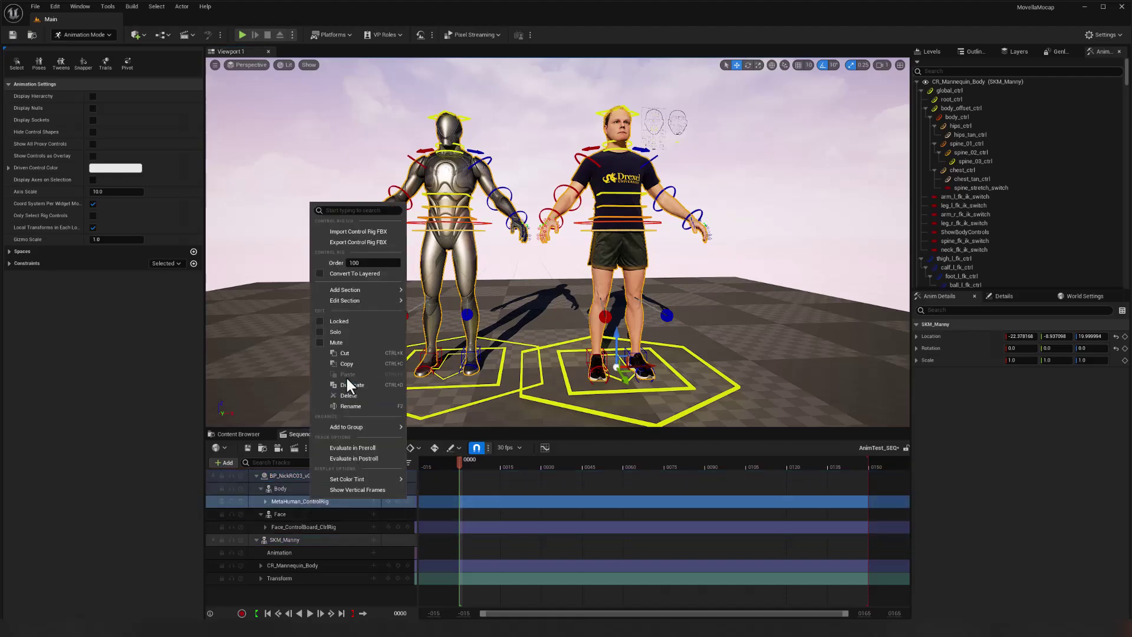
click(347, 395)
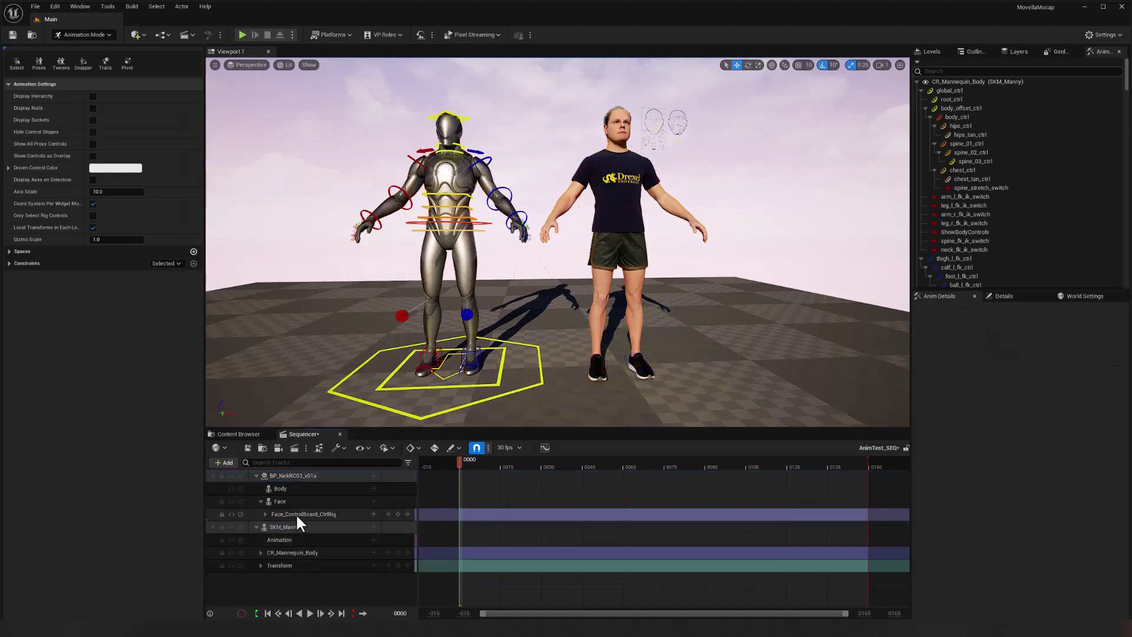
right_click(295, 513)
click(334, 400)
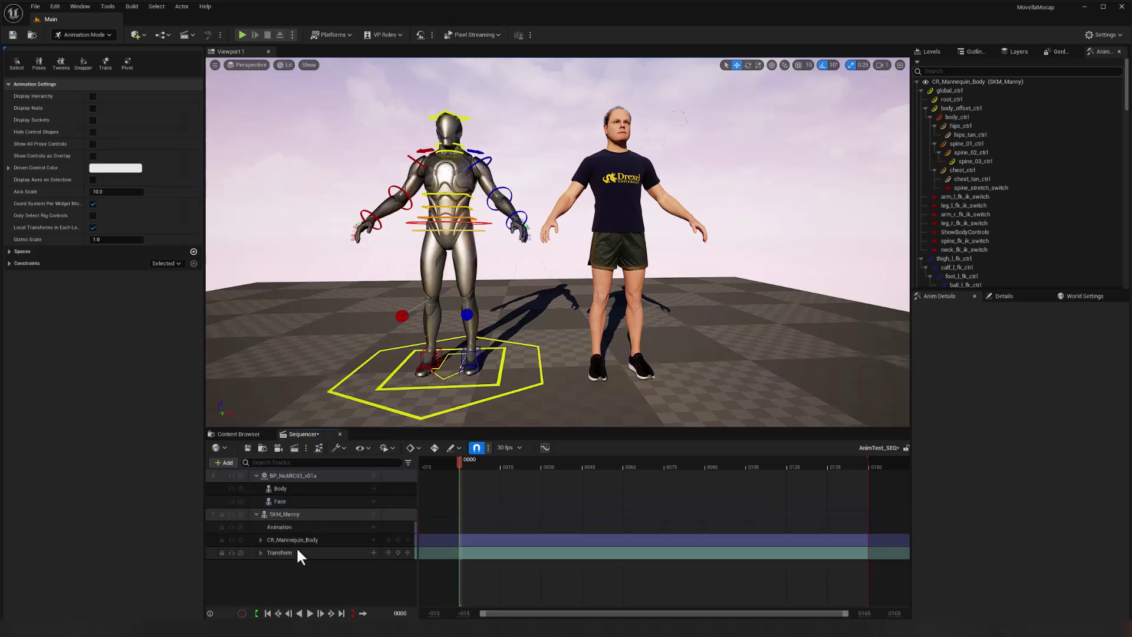
right_click(291, 540)
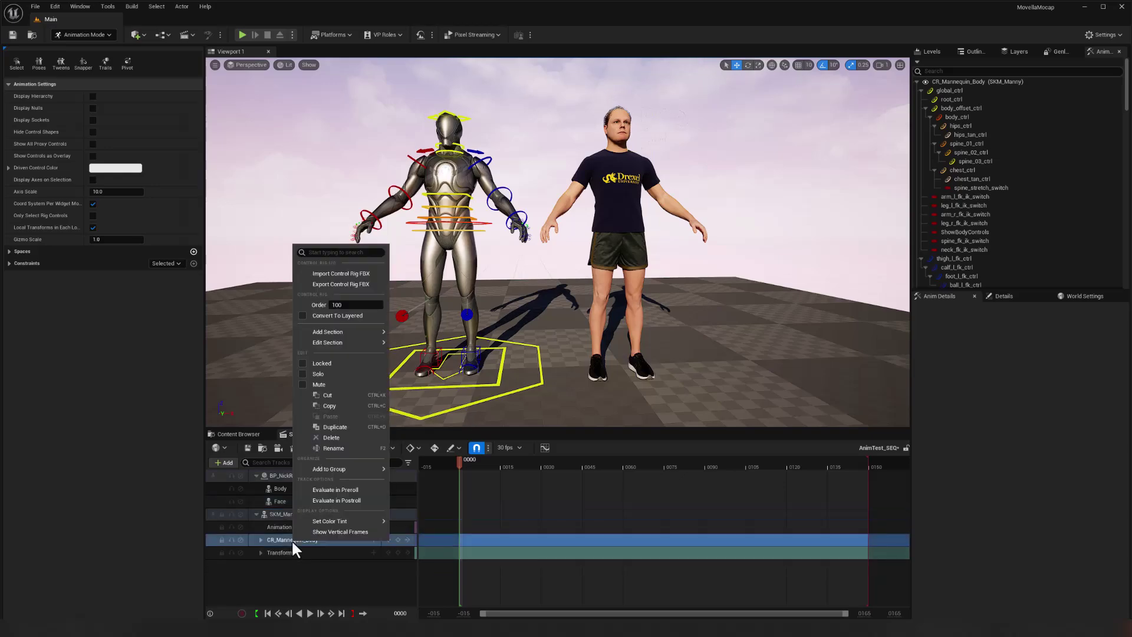
click(328, 438)
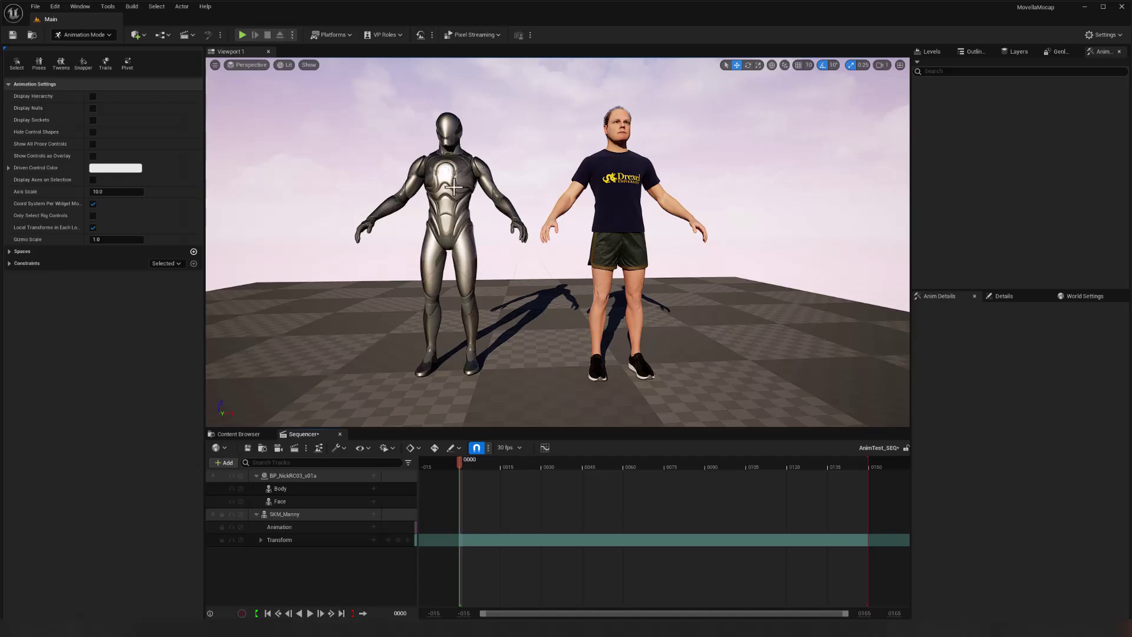
- Add the MH_americanfootball-pitcher animation to the MetaHuman's Body and advance one frame to check the pose
click(453, 188)
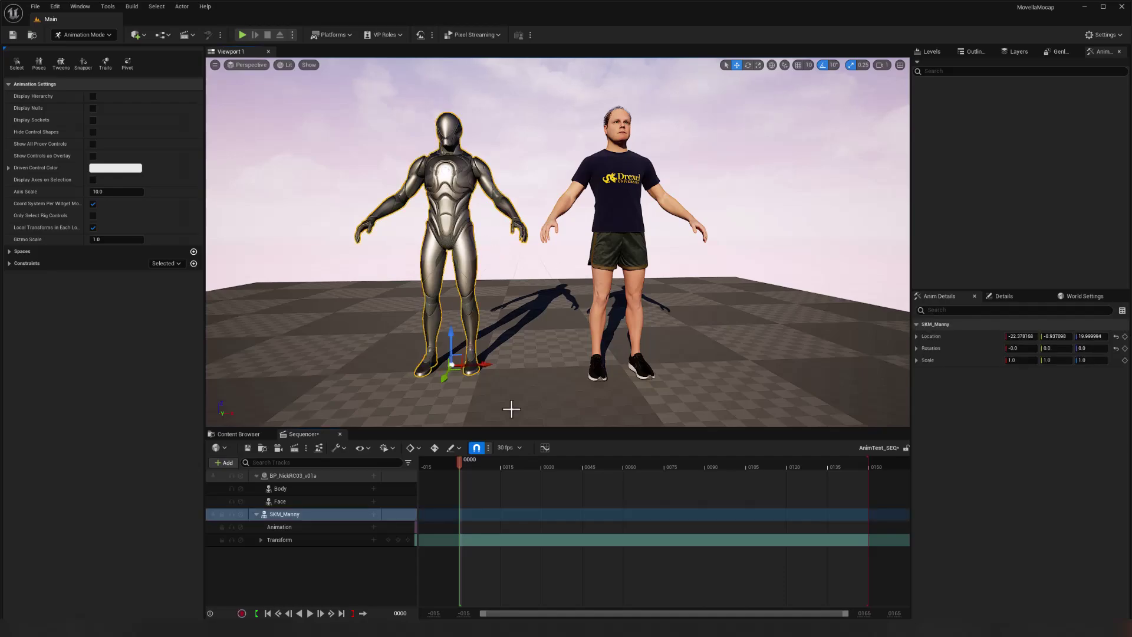
click(374, 489)
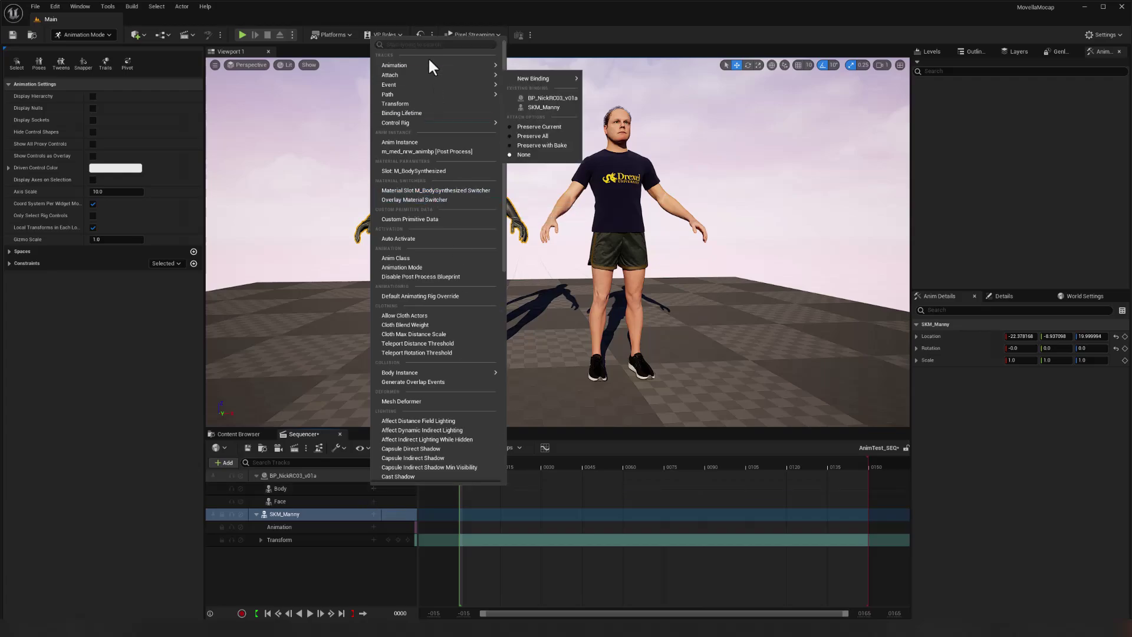
mouse_move(429, 62)
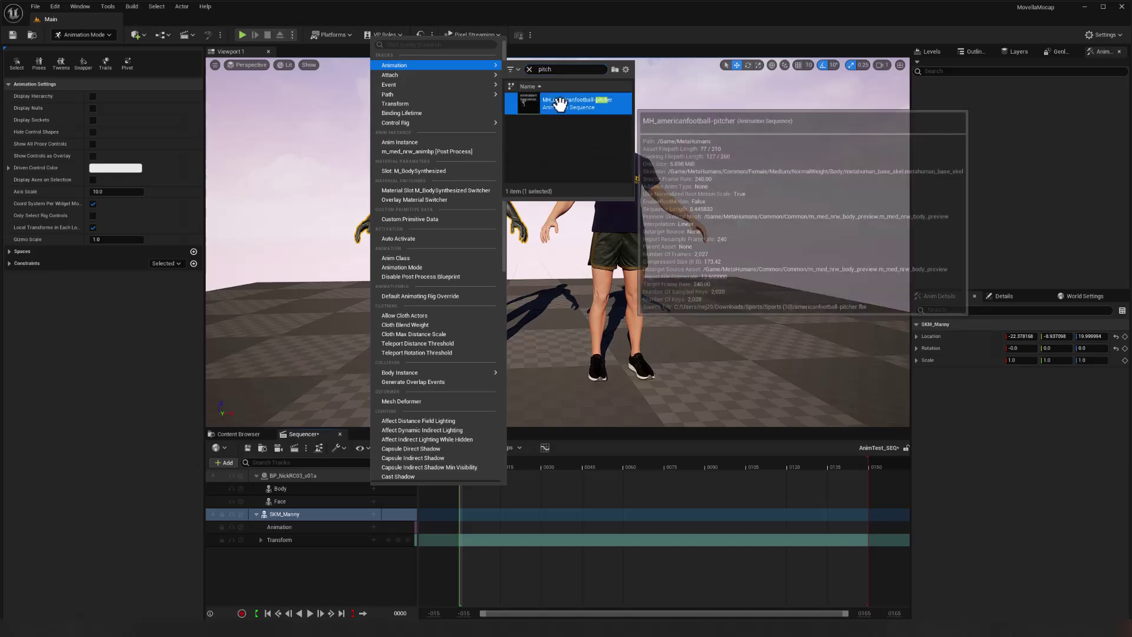
click(566, 101)
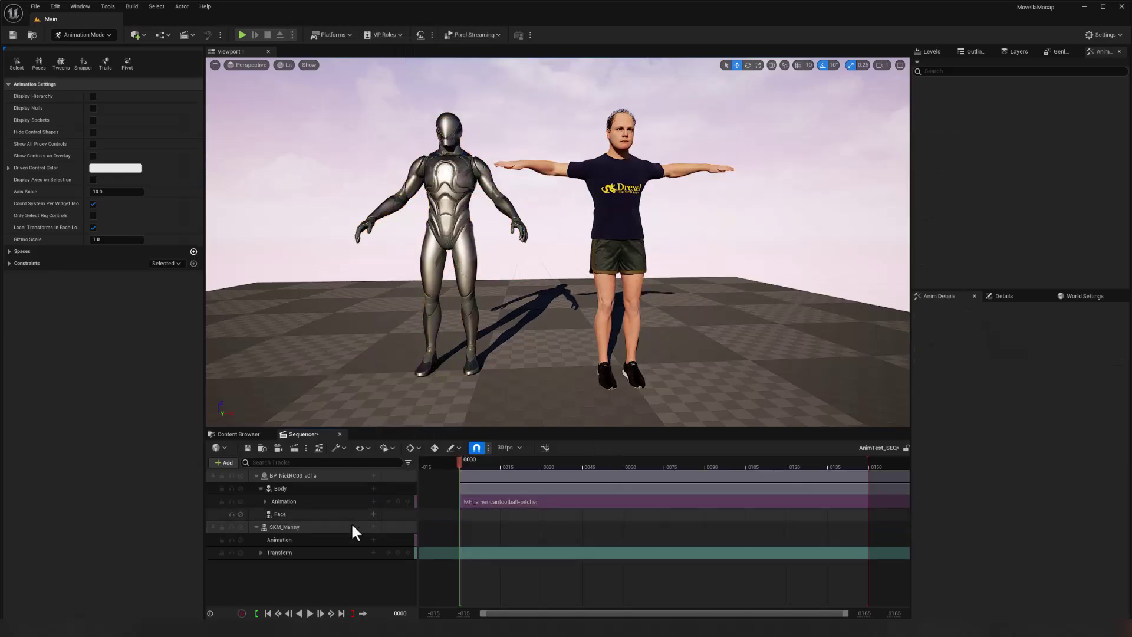
click(320, 613)
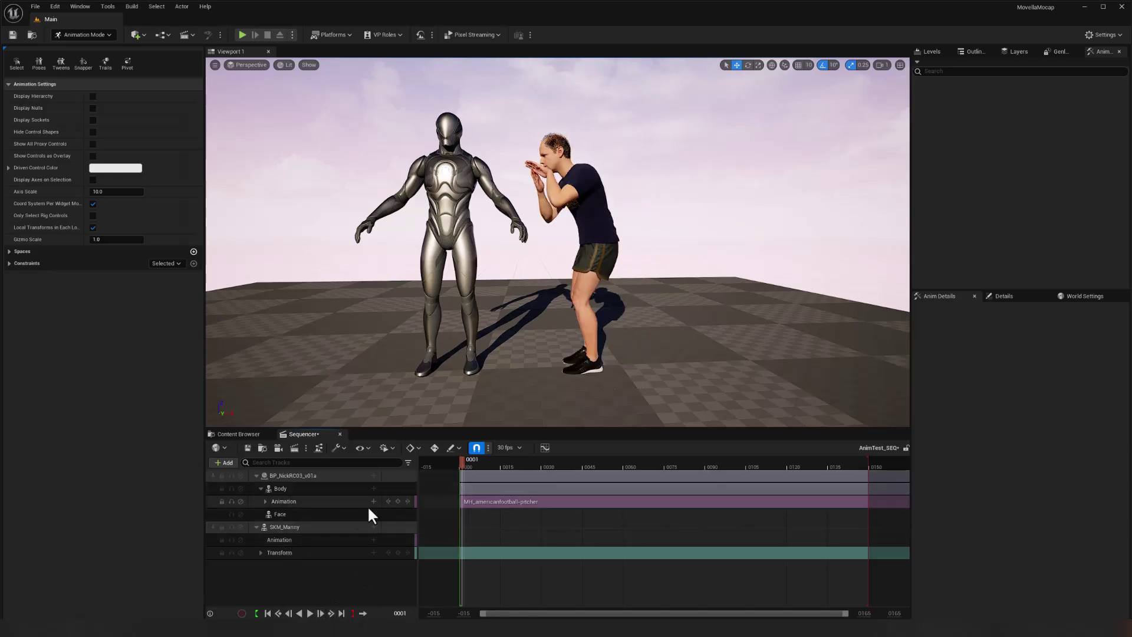
- Add the Manny_americanfootball-pitcher animation to SKM_Manny and align the clip's start with frame 0
click(374, 539)
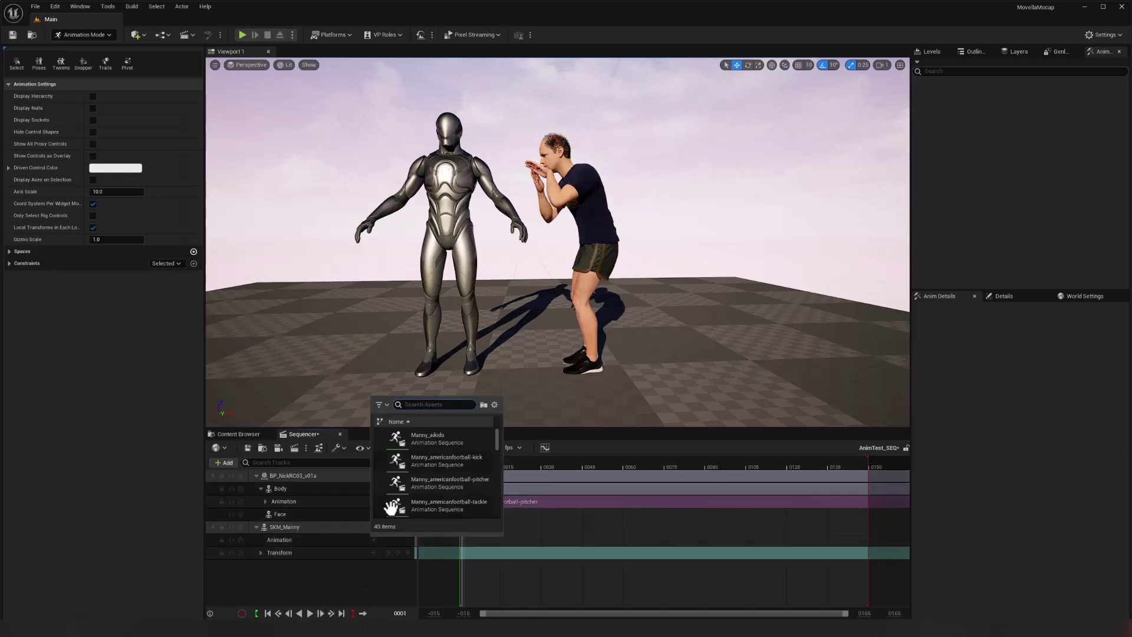
text(pitcher)
click(426, 439)
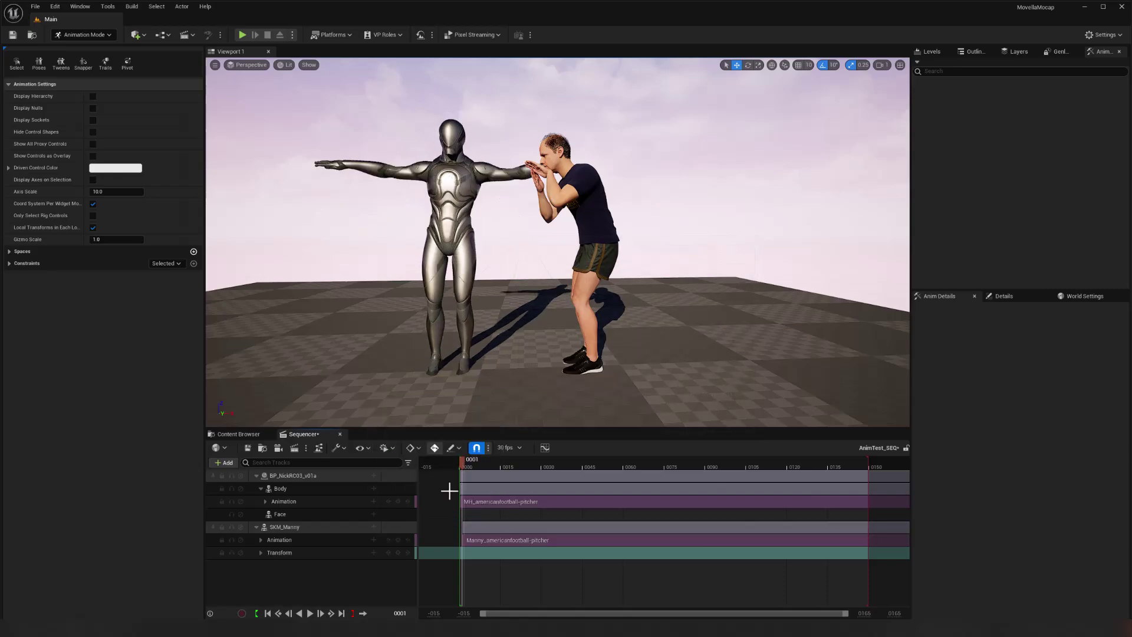
click(526, 537)
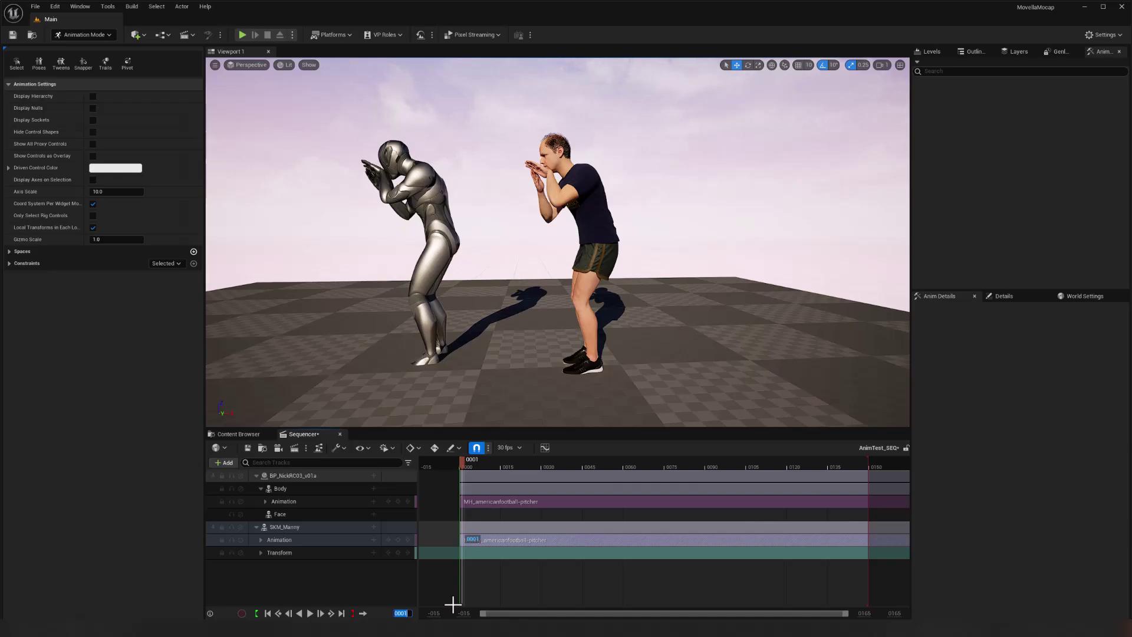
- Go to frame 500 and extend the playback range's end to the end of the two pitcher clips
text(0)
key(Return)
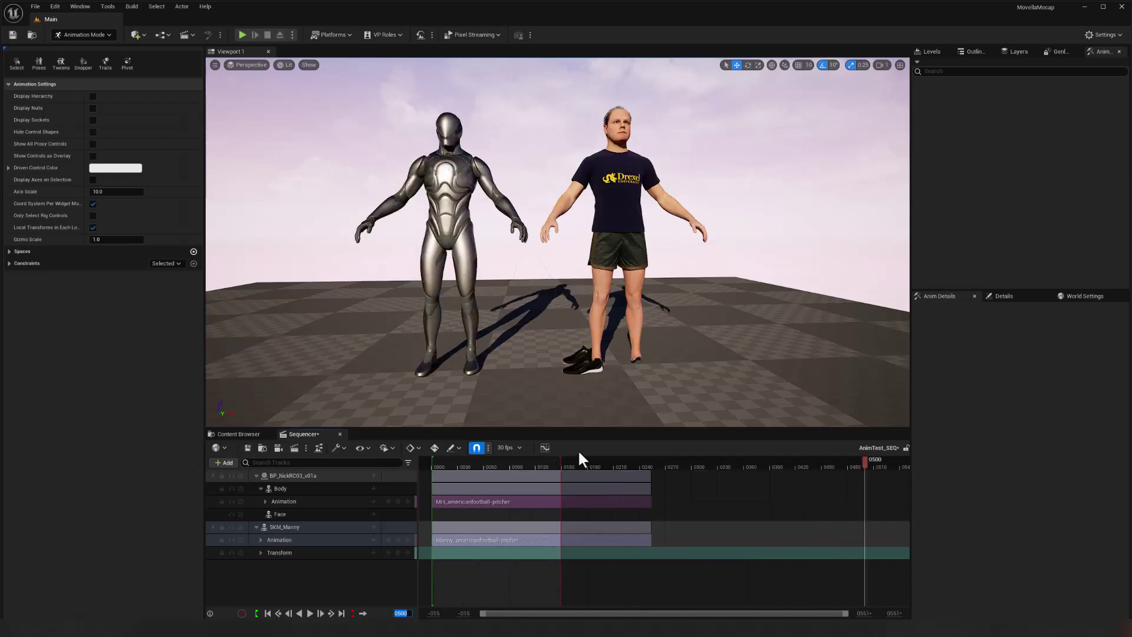
drag(561, 466, 650, 467)
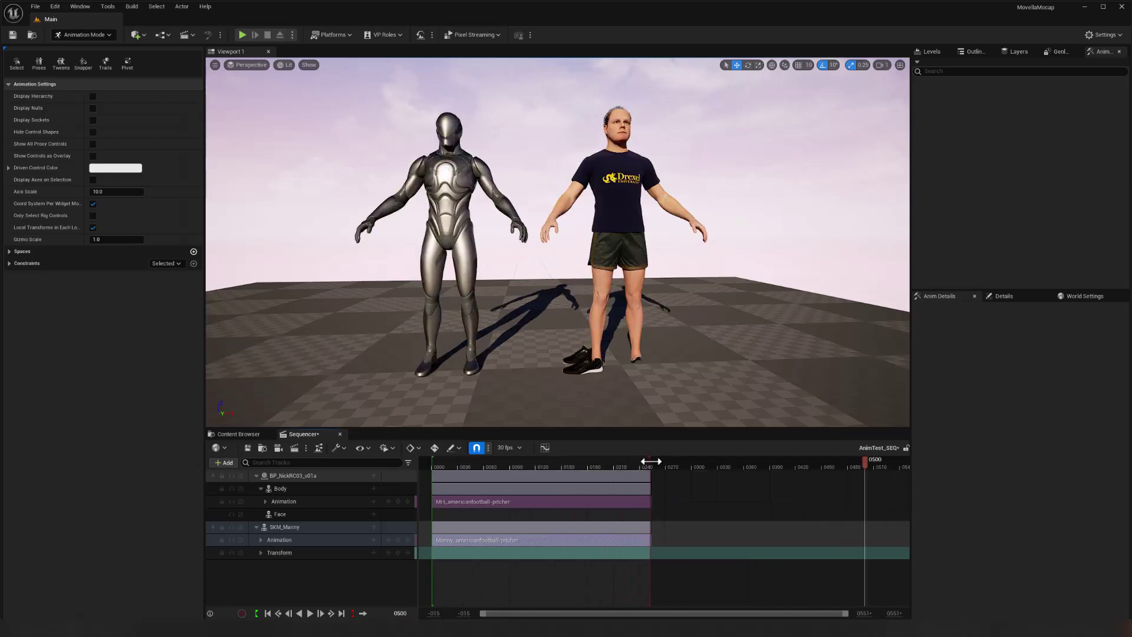
- Play the sequence from its first frame, then rewind and scrub to about frame 85 to compare both characters' pitching motion
click(267, 613)
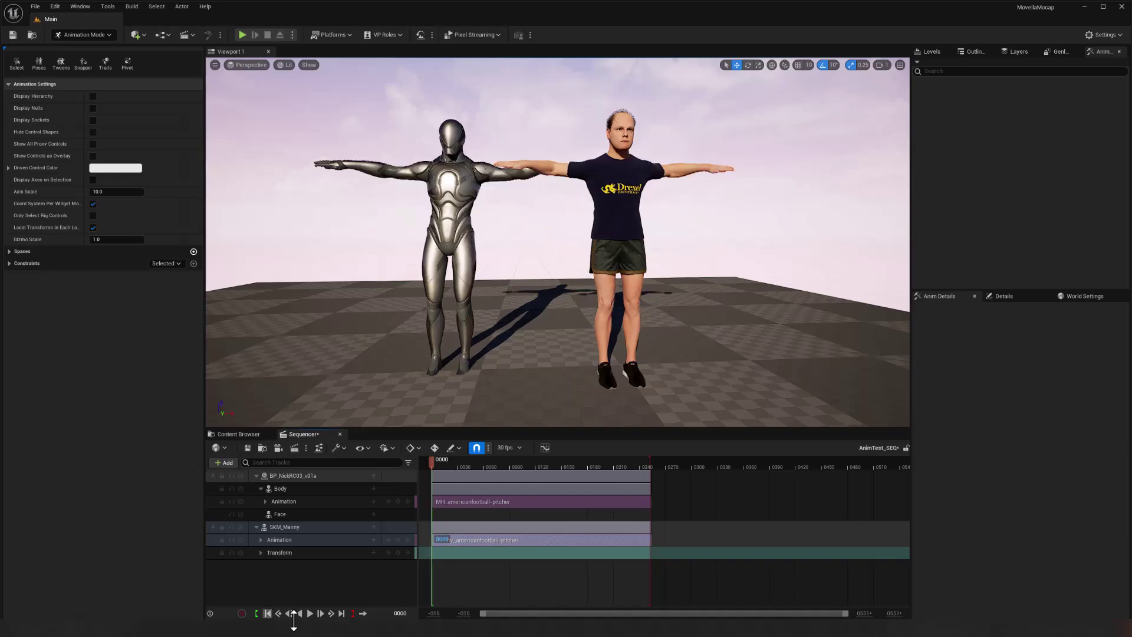
click(310, 613)
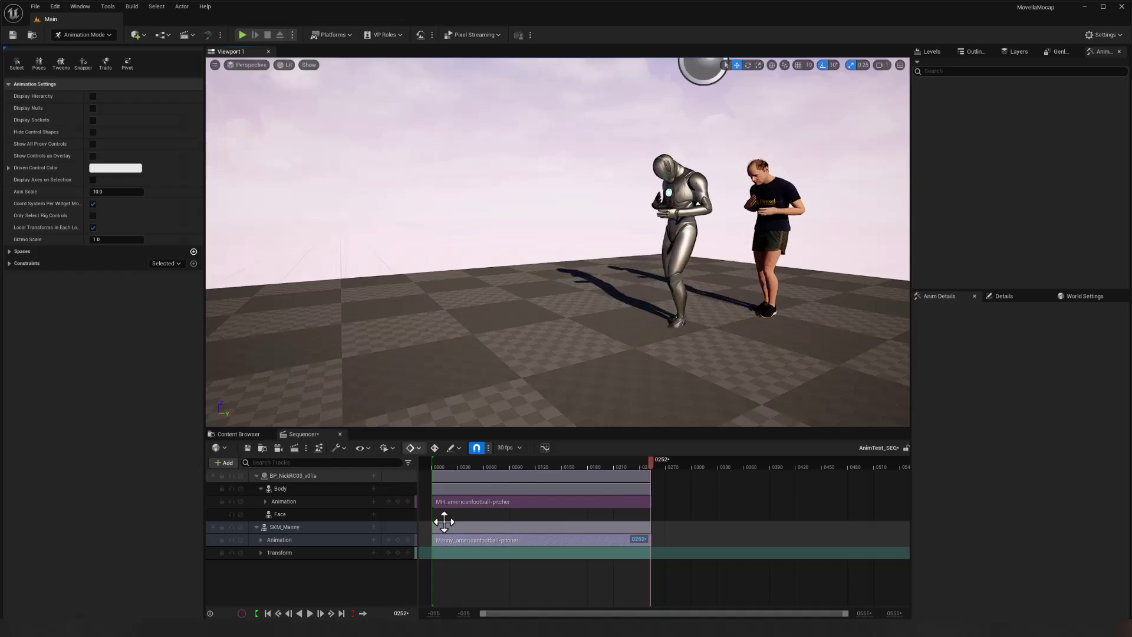
click(267, 613)
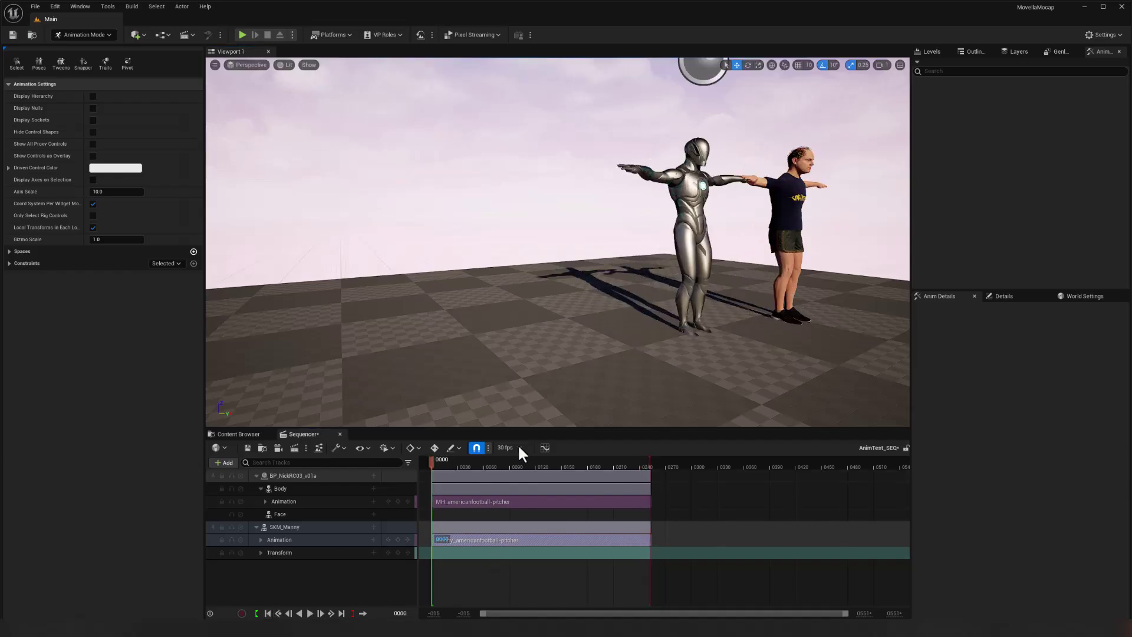
drag(446, 469, 505, 460)
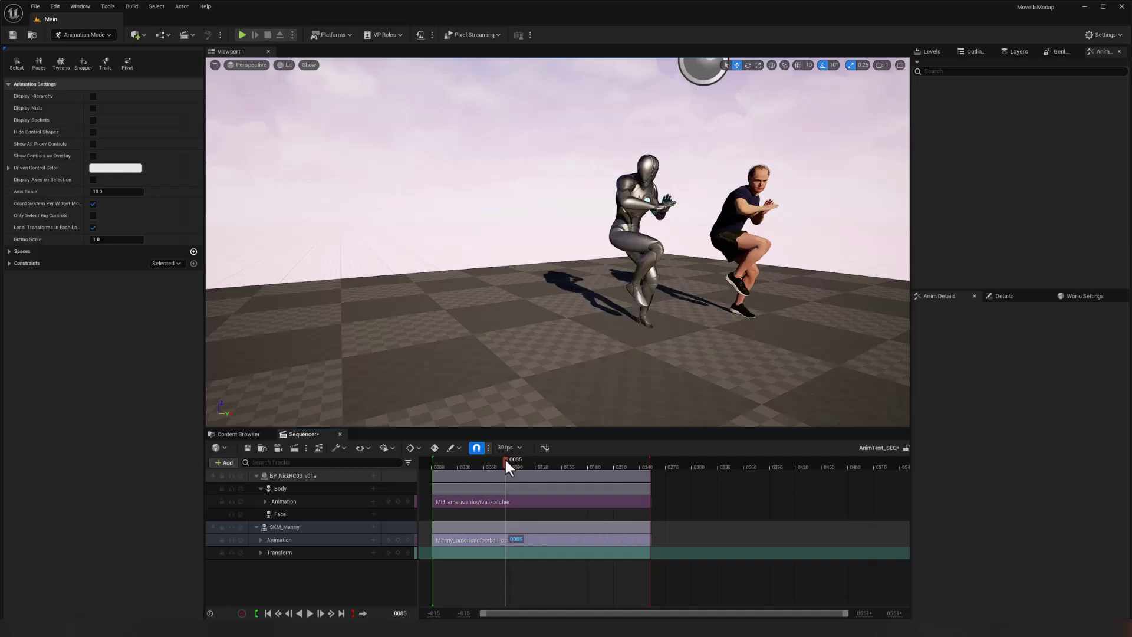